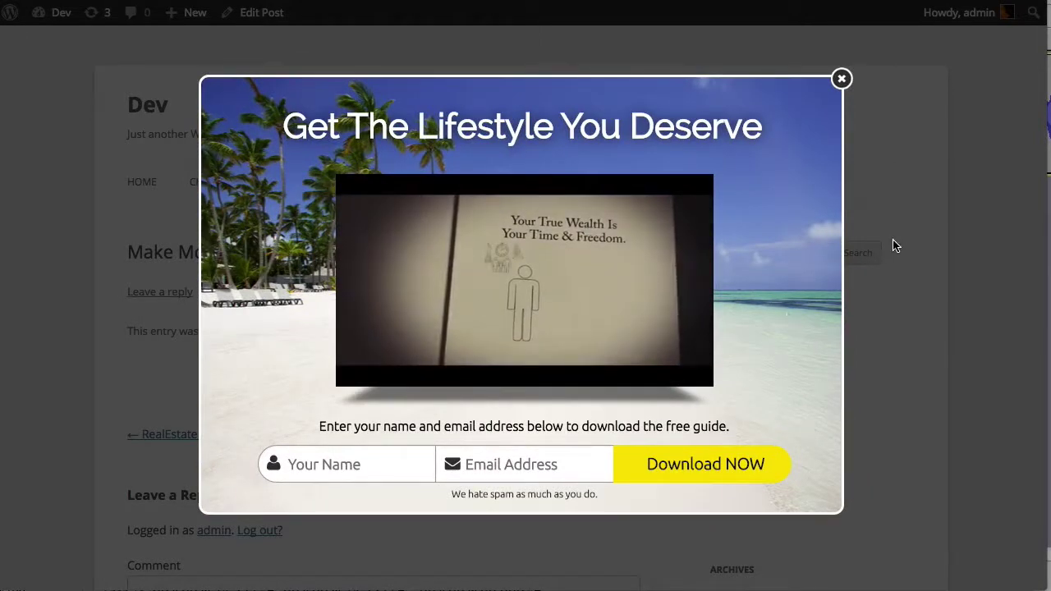
- Close the lifestyle video popup and scroll down the RealEstate Demo post until the Restaurant leadbox appears
click(850, 170)
scroll(629, 230, down, 3)
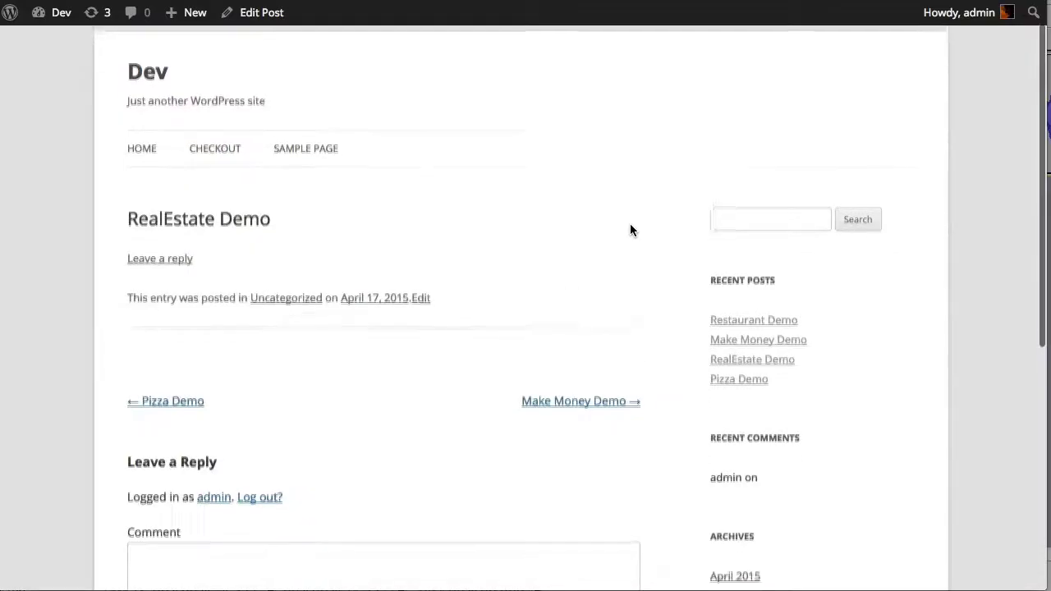
scroll(633, 232, down, 2)
scroll(632, 232, down, 1)
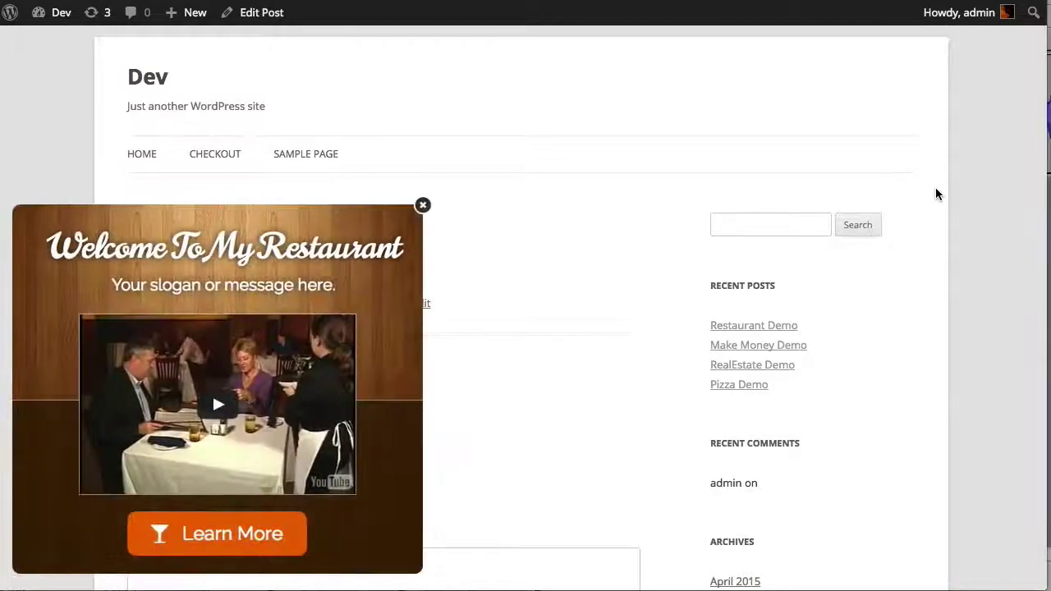
- Close the restaurant popup, log in to VideoLeadBox, and start a new leadbox
click(424, 204)
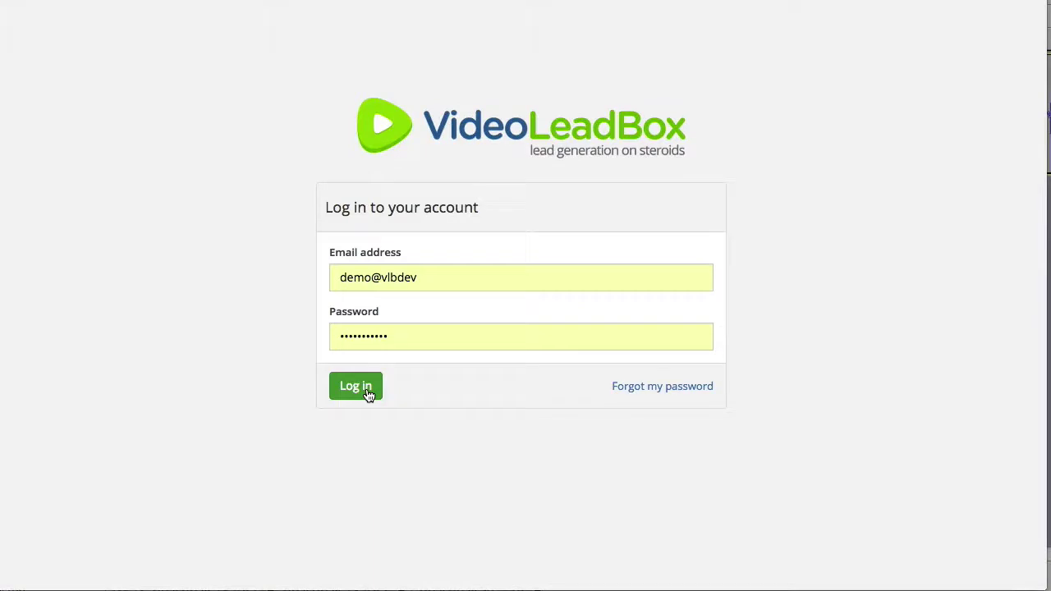
click(369, 395)
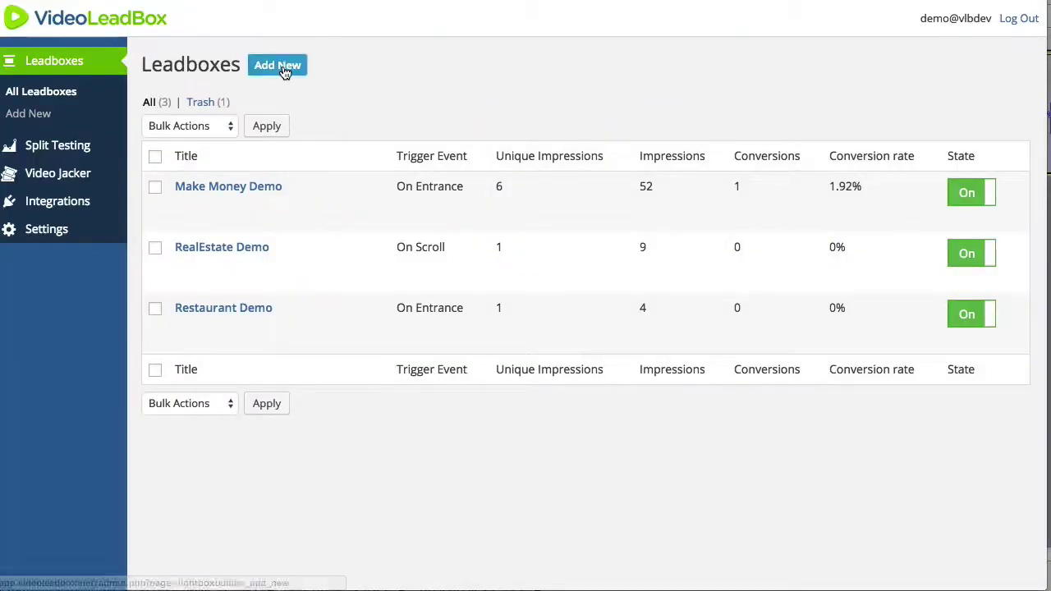
click(284, 71)
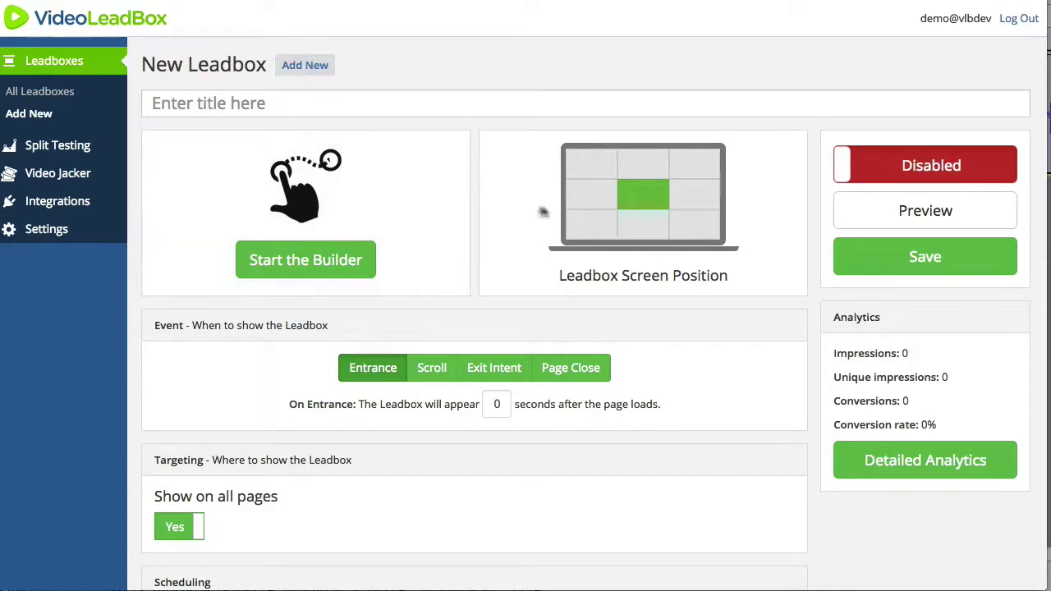
- Try the bottom-left screen position, then put the leadbox back at the centre
click(687, 222)
click(605, 235)
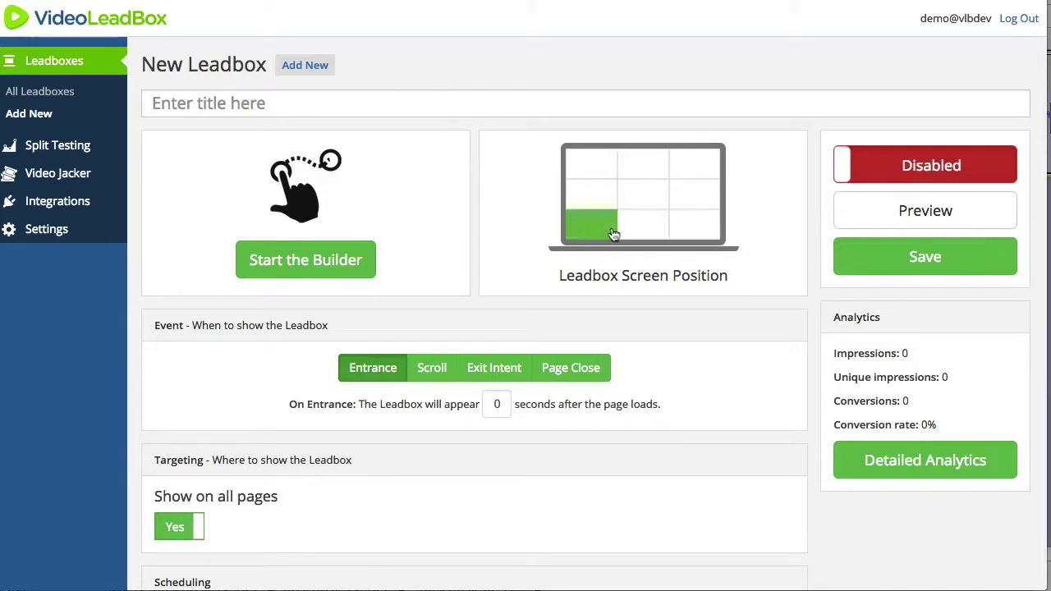
click(650, 204)
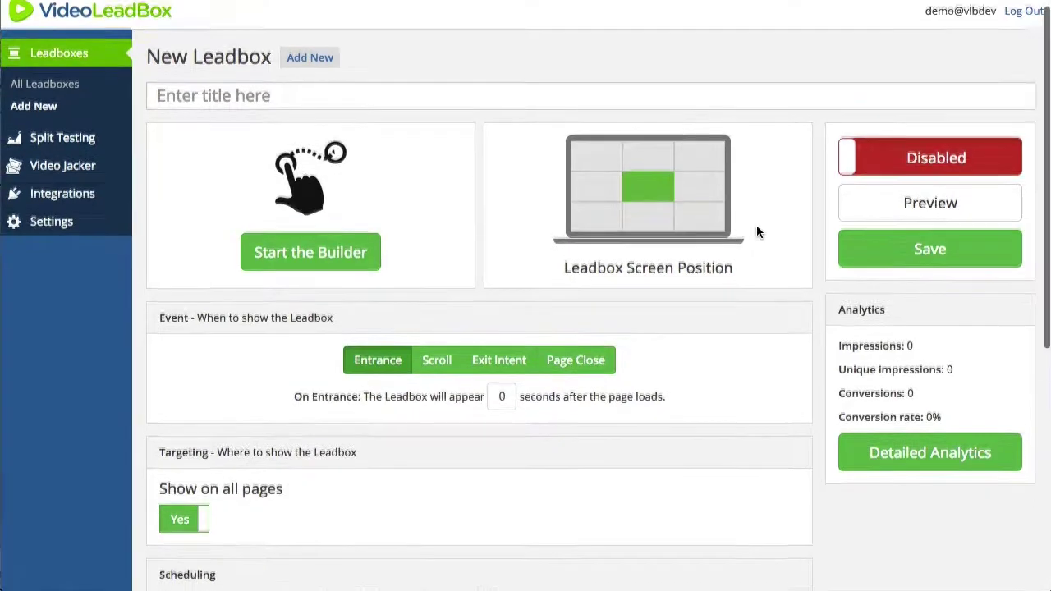
- Set the leadbox trigger to Page Close after trying Scroll and Exit Intent
scroll(756, 232, down, 1)
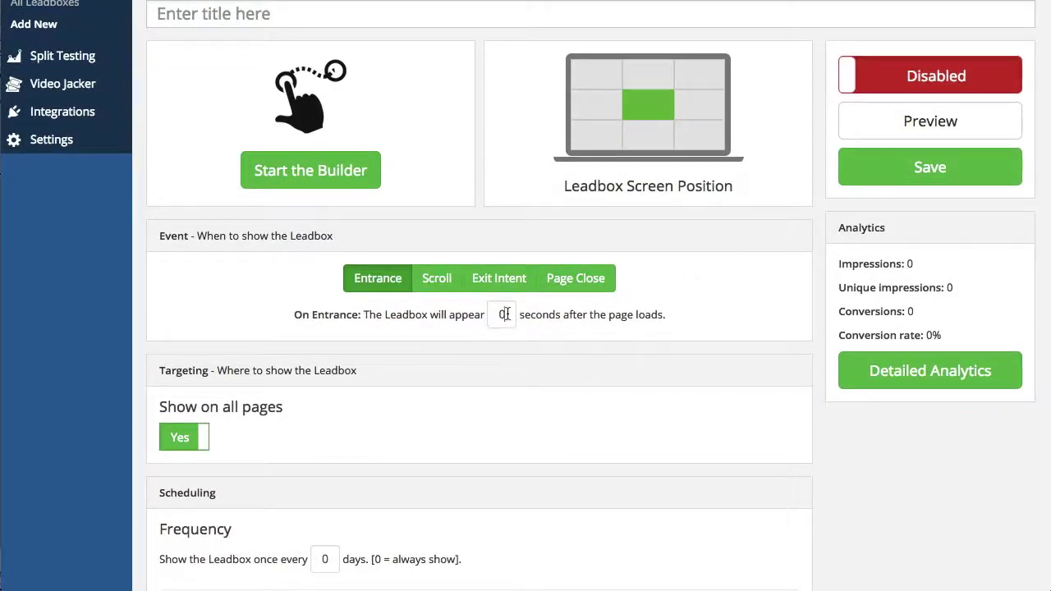
click(436, 279)
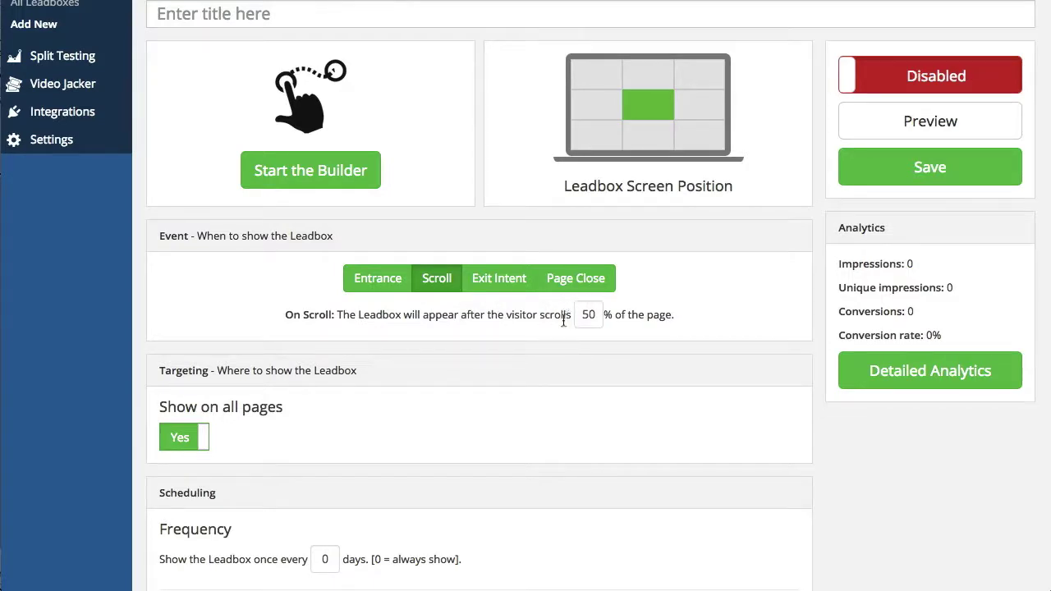
click(509, 283)
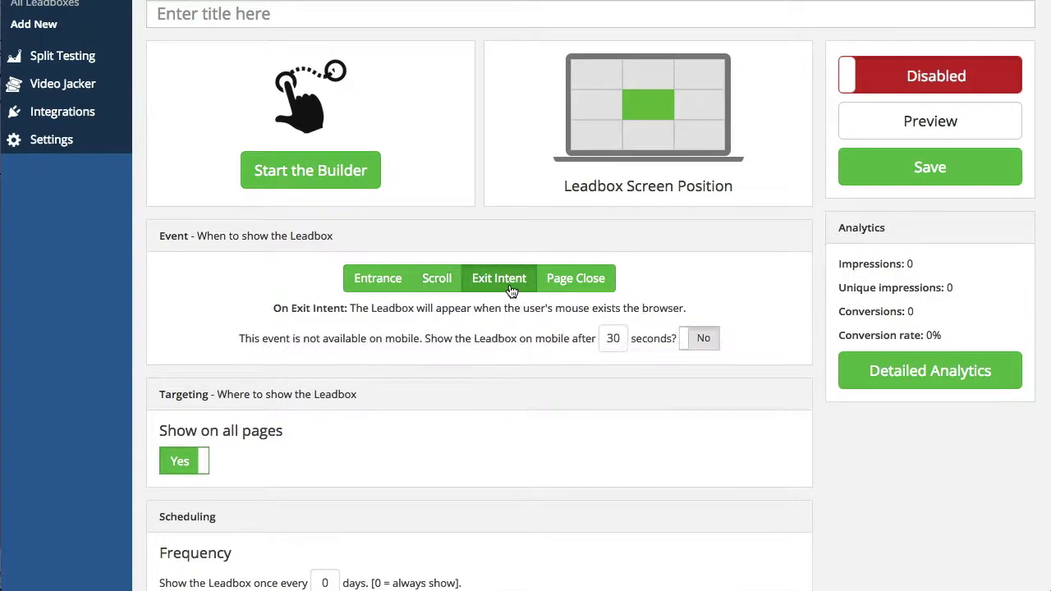
click(588, 293)
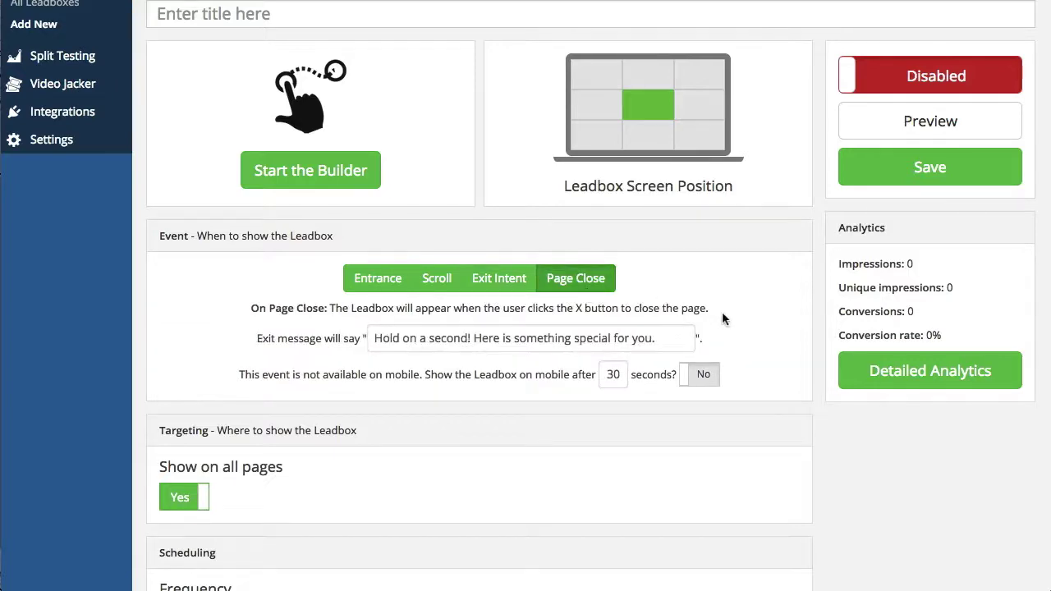
- Switch 'Show on all pages' to No, leaving the URL list empty
scroll(737, 307, down, 3)
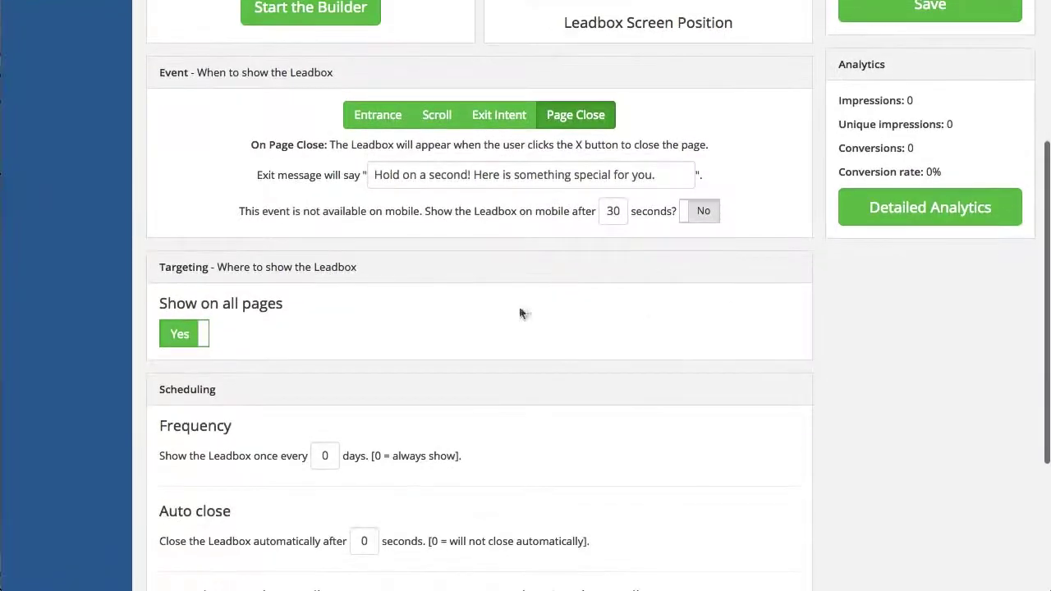
click(183, 343)
scroll(264, 331, down, 1)
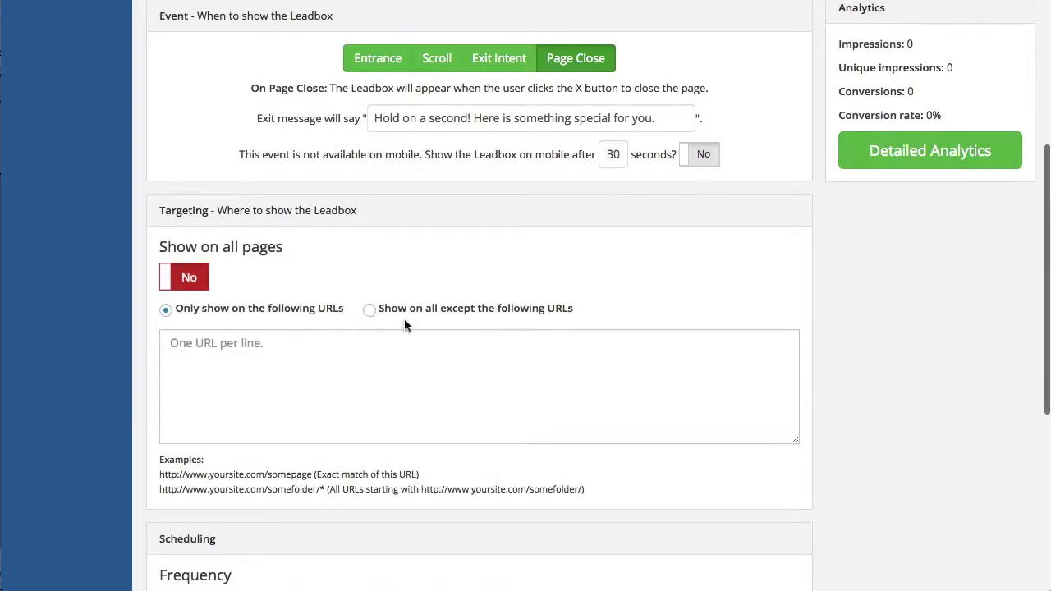
scroll(329, 317, down, 1)
scroll(328, 315, down, 4)
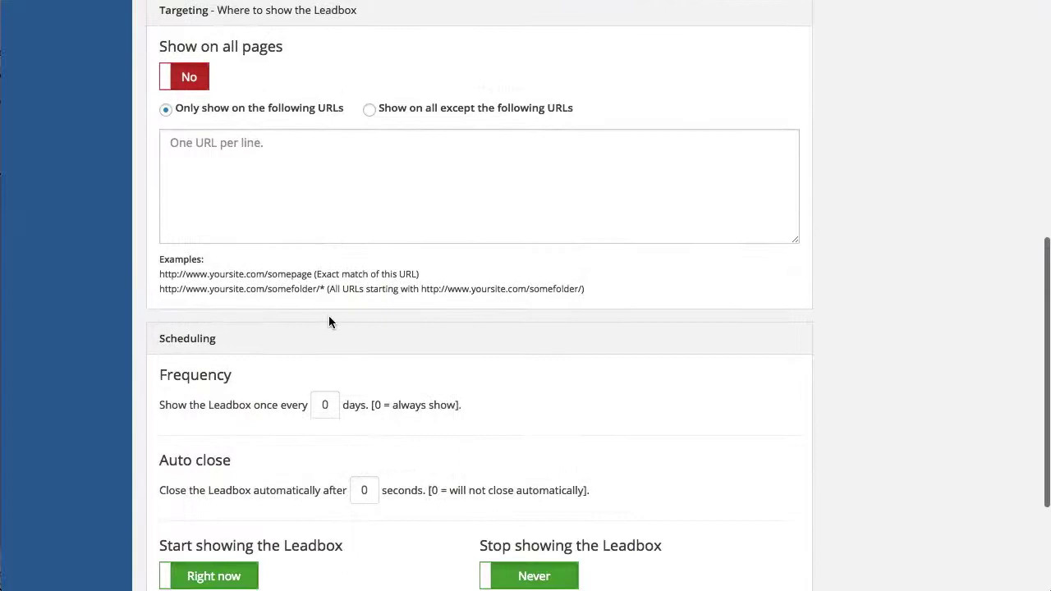
scroll(293, 298, down, 1)
scroll(522, 449, up, 1)
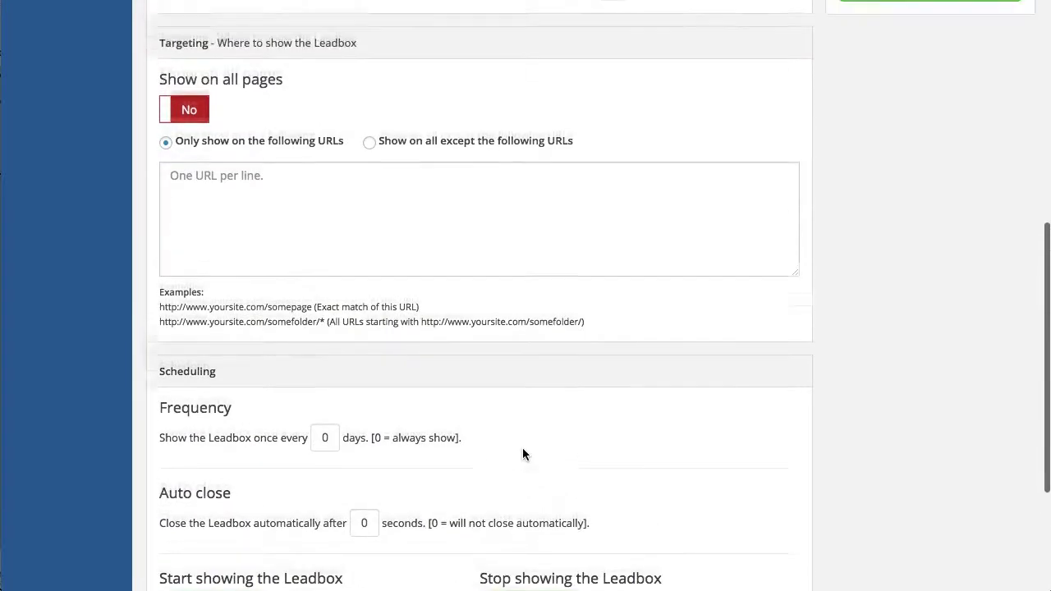
scroll(522, 450, up, 3)
scroll(522, 450, up, 5)
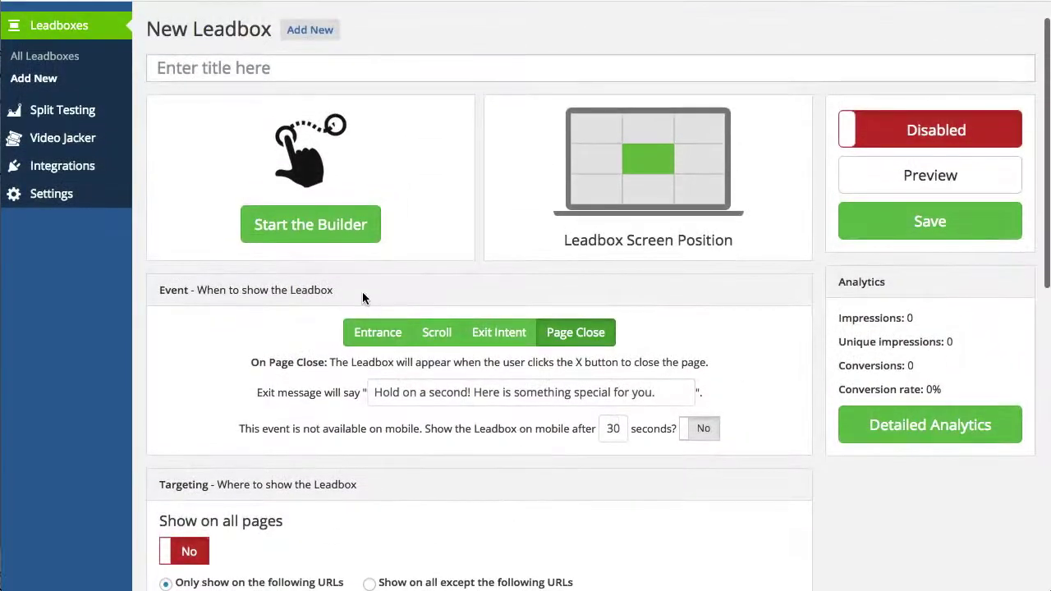
scroll(362, 292, up, 1)
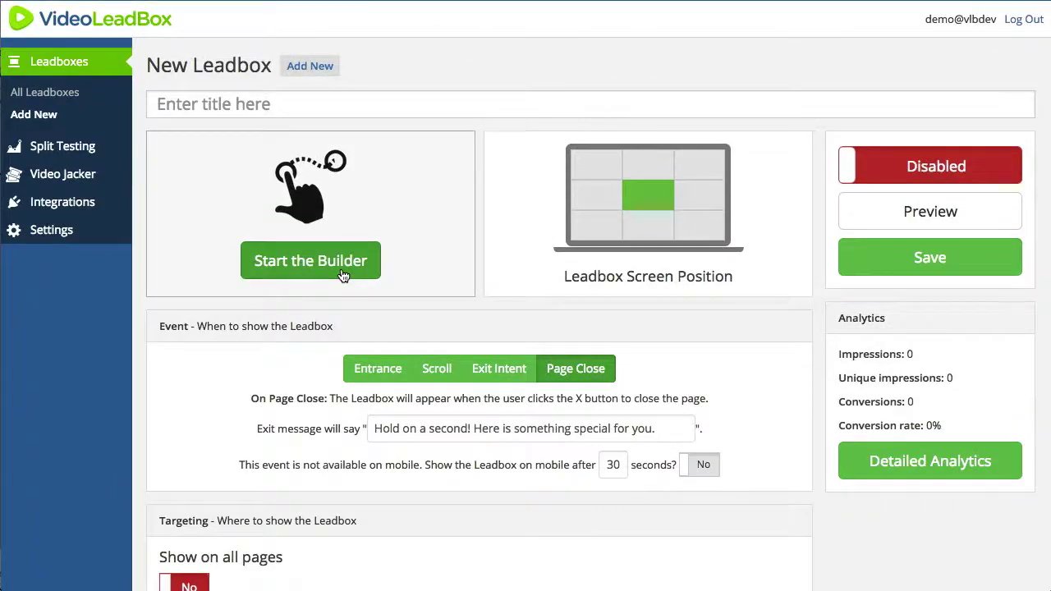
- Start the builder and pick the PizzaPlace_Email template in the Templates gallery
click(342, 271)
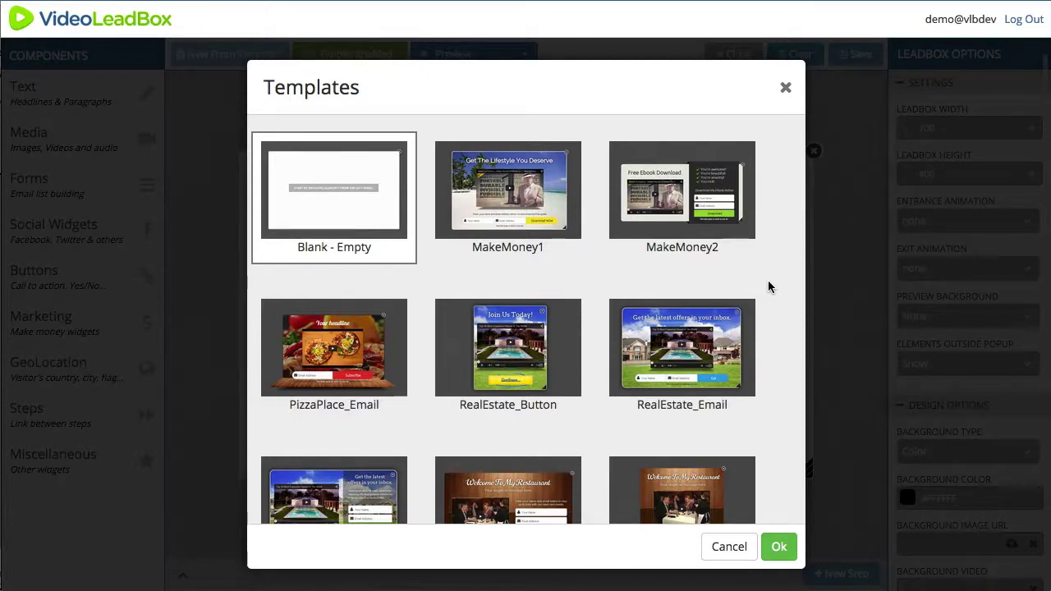
scroll(770, 286, down, 2)
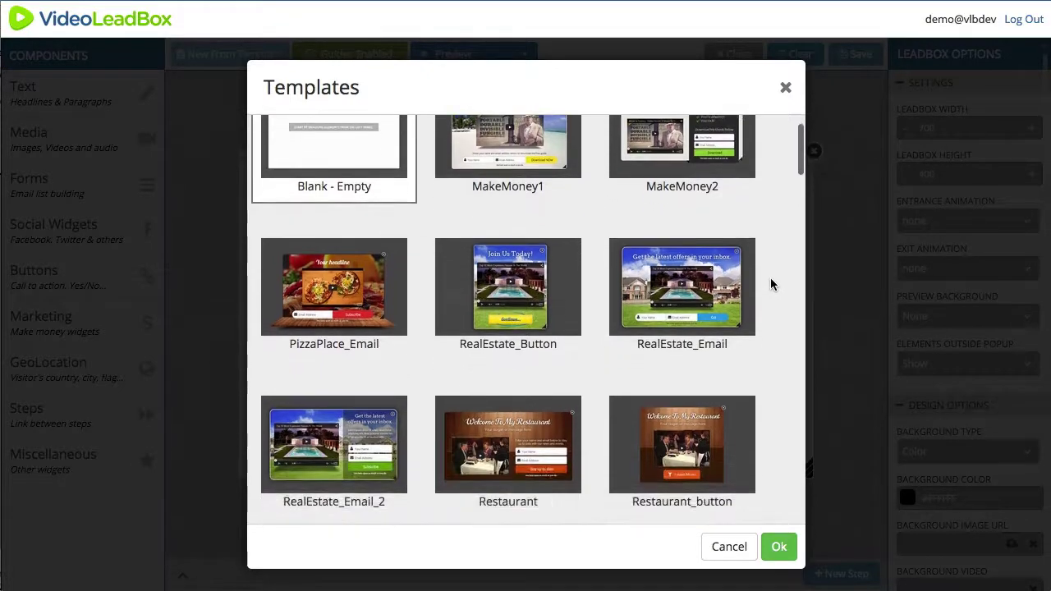
scroll(770, 279, up, 1)
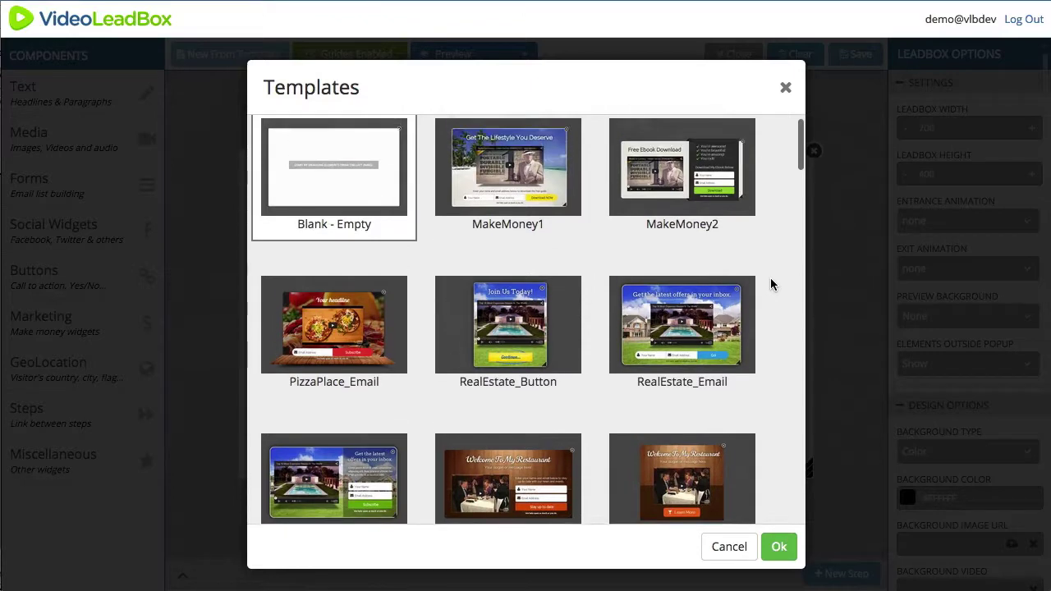
scroll(771, 285, up, 1)
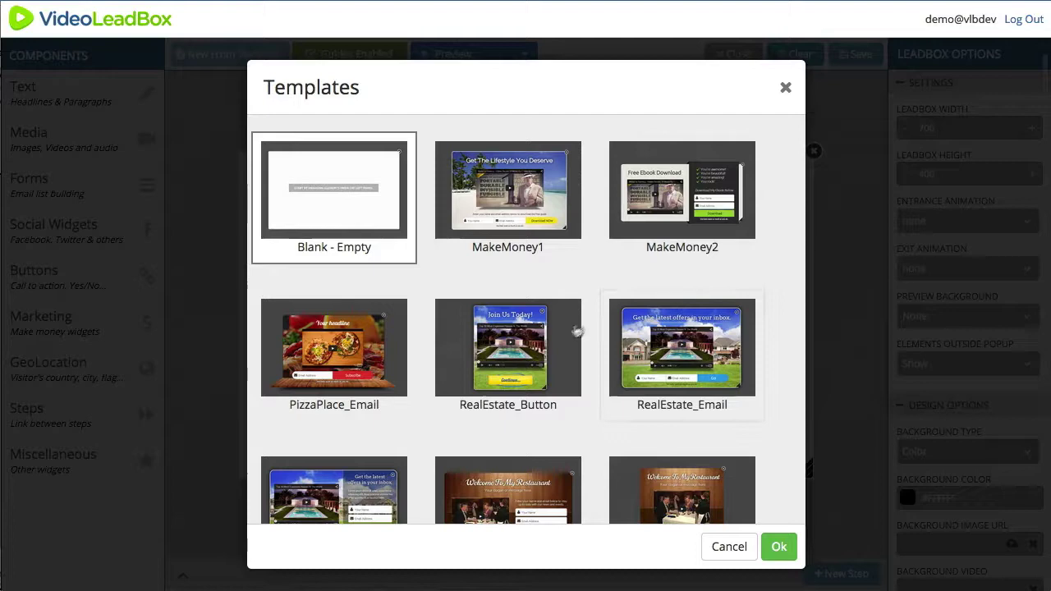
click(555, 366)
click(349, 355)
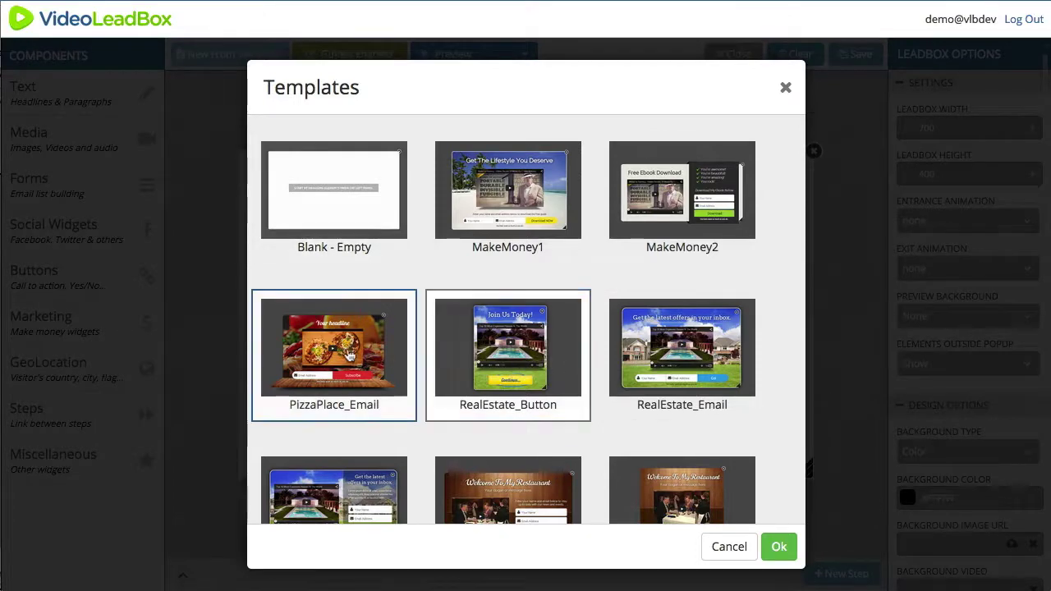
- Load the PizzaPlace_Email template and browse the Text, Media, Forms, Social and Buttons widgets
click(779, 545)
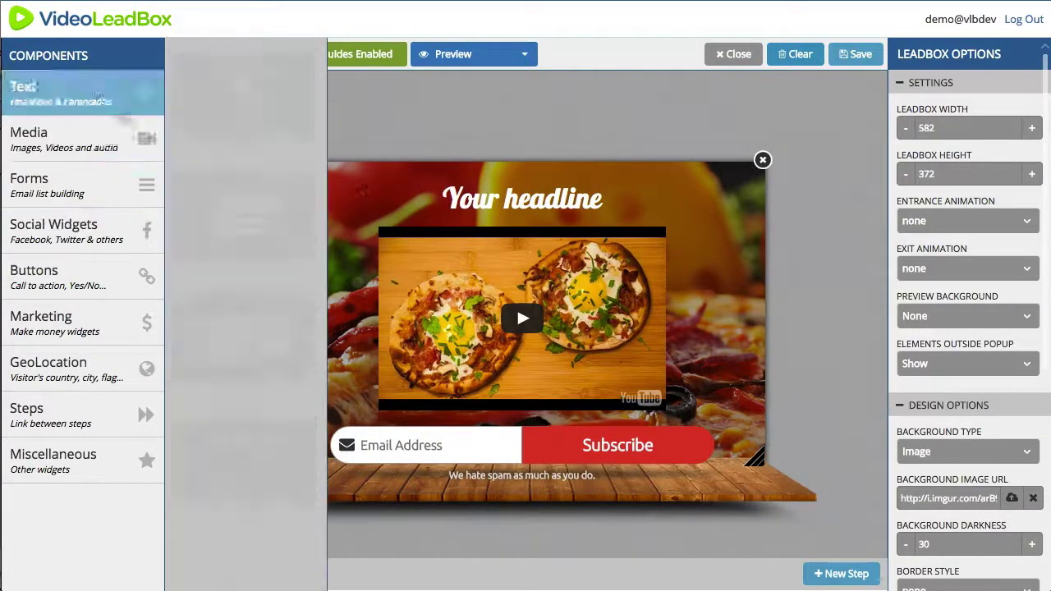
click(49, 139)
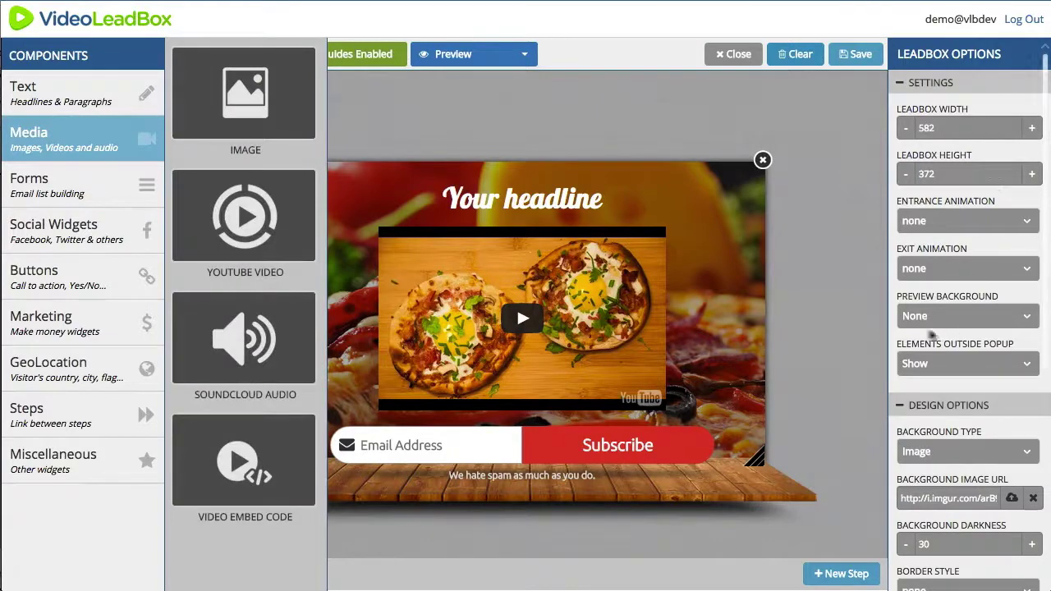
click(107, 97)
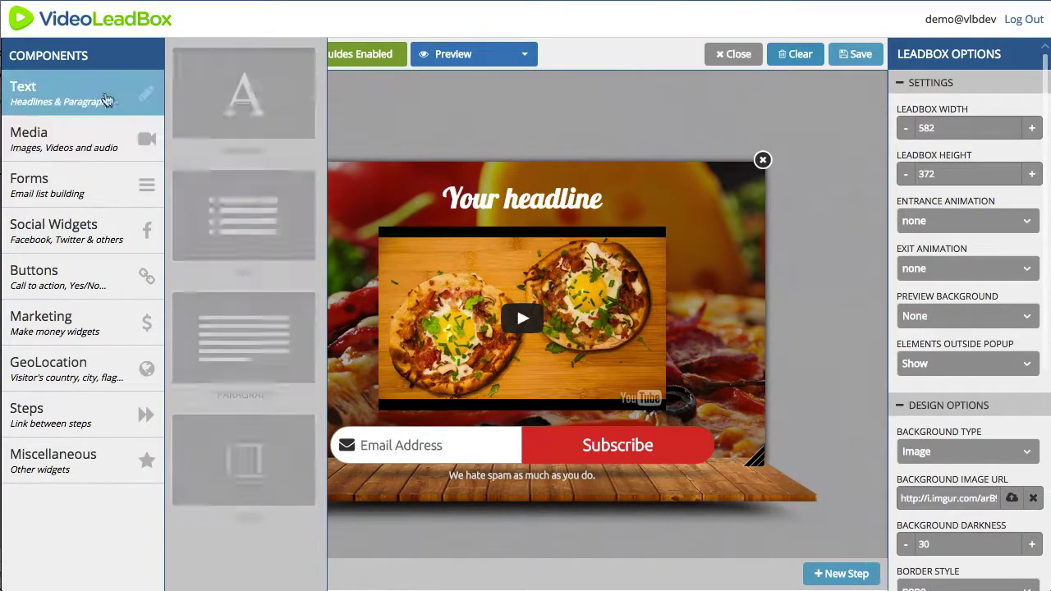
click(99, 140)
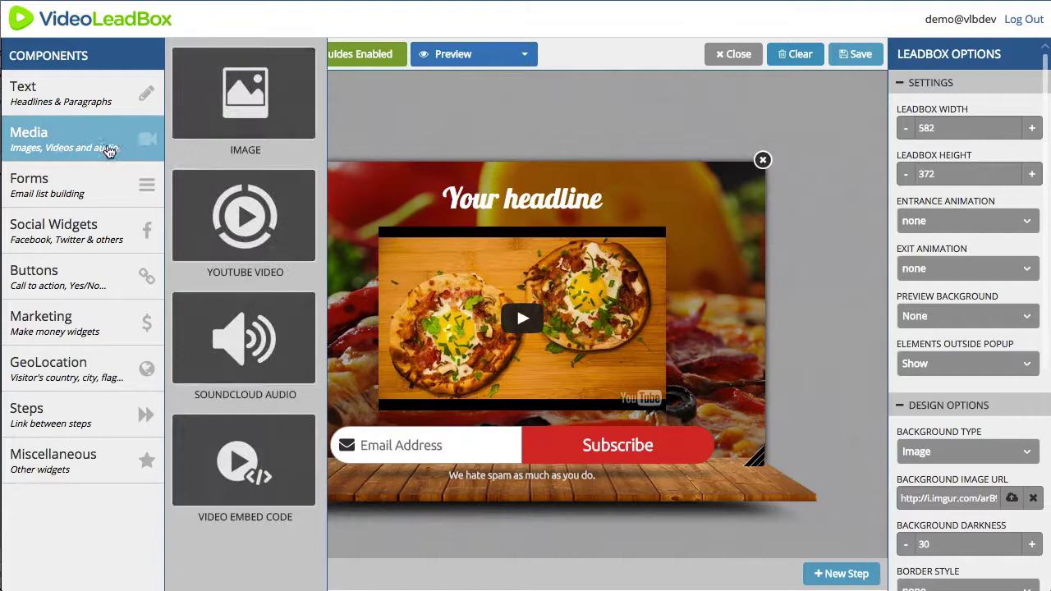
click(111, 185)
click(110, 225)
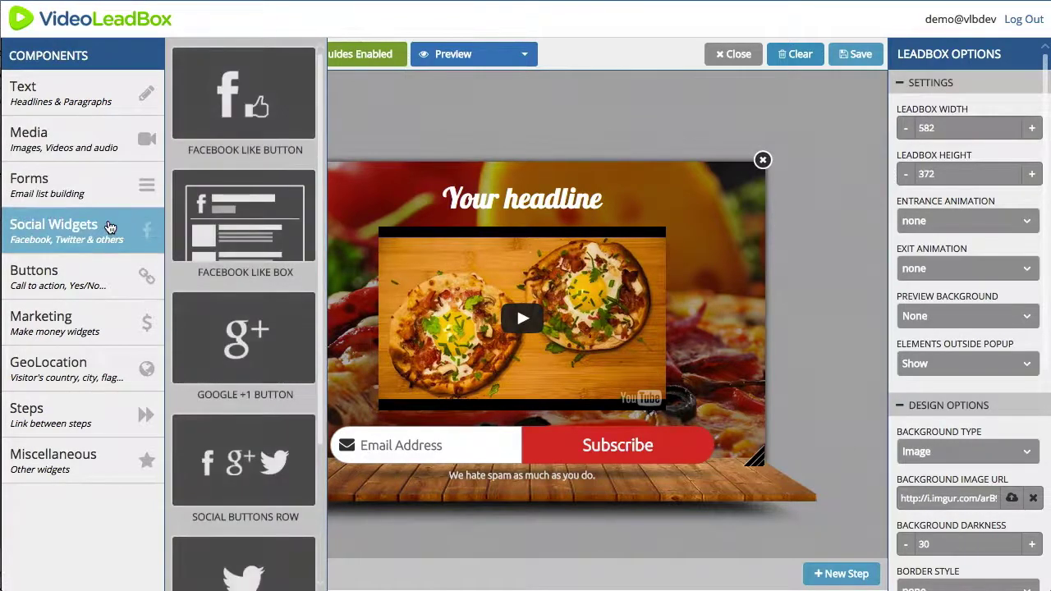
click(104, 271)
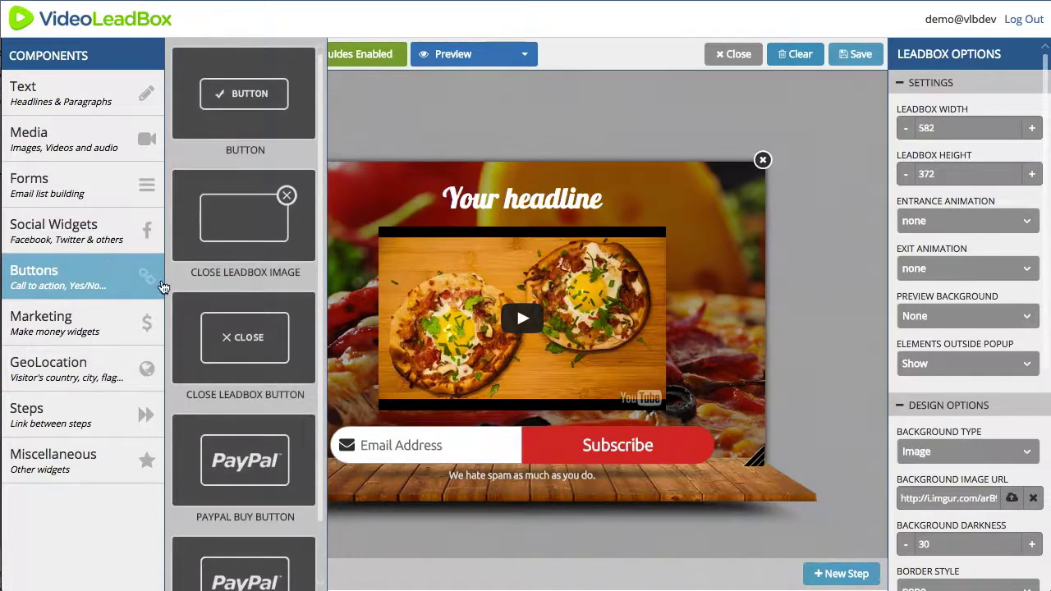
scroll(185, 287, down, 1)
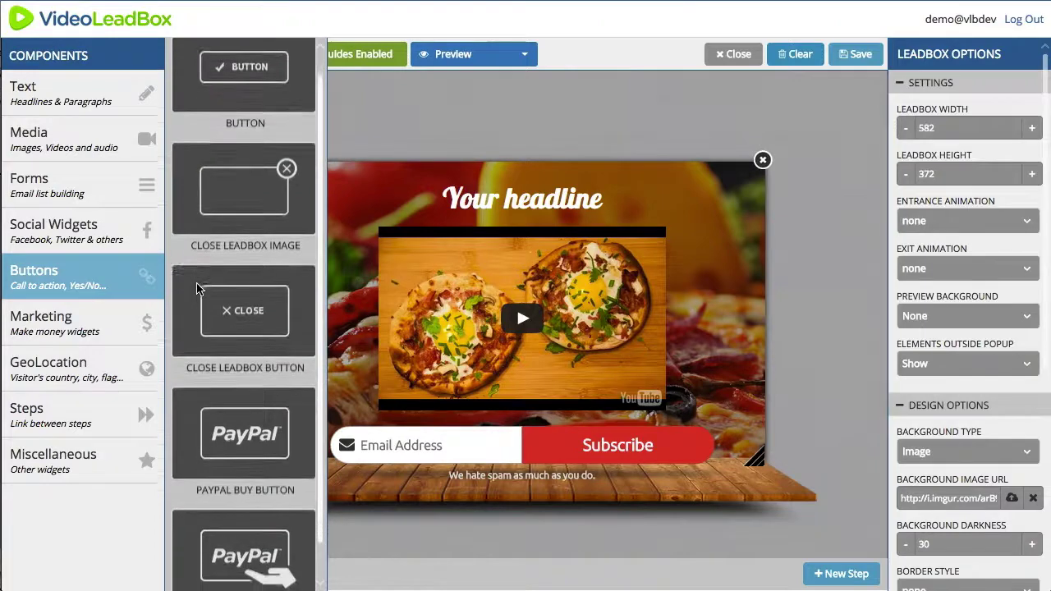
- Browse the Marketing, Geolocation, step-linking and Miscellaneous widget categories
click(115, 306)
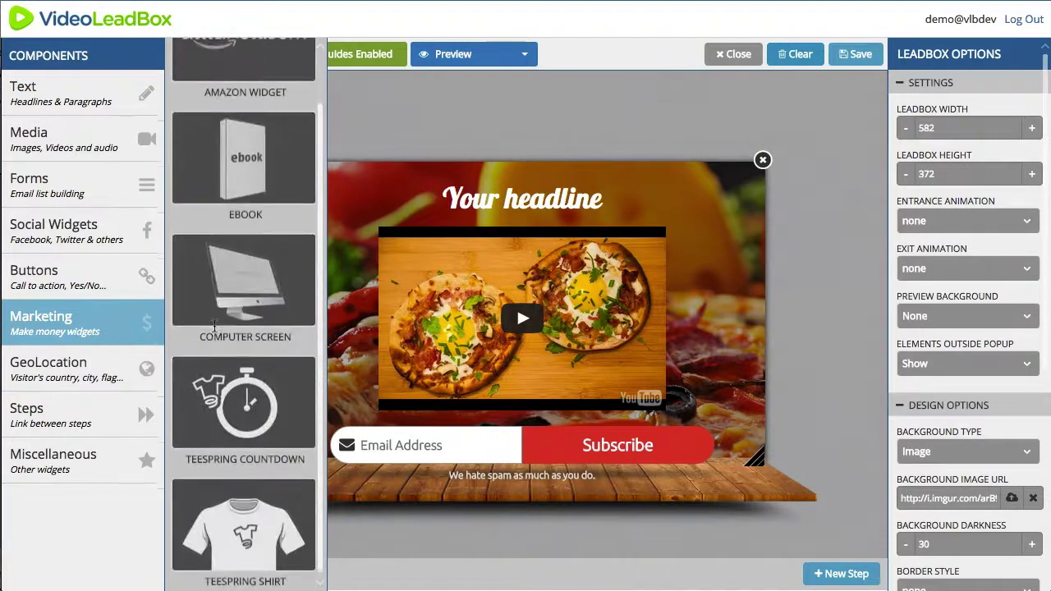
click(123, 373)
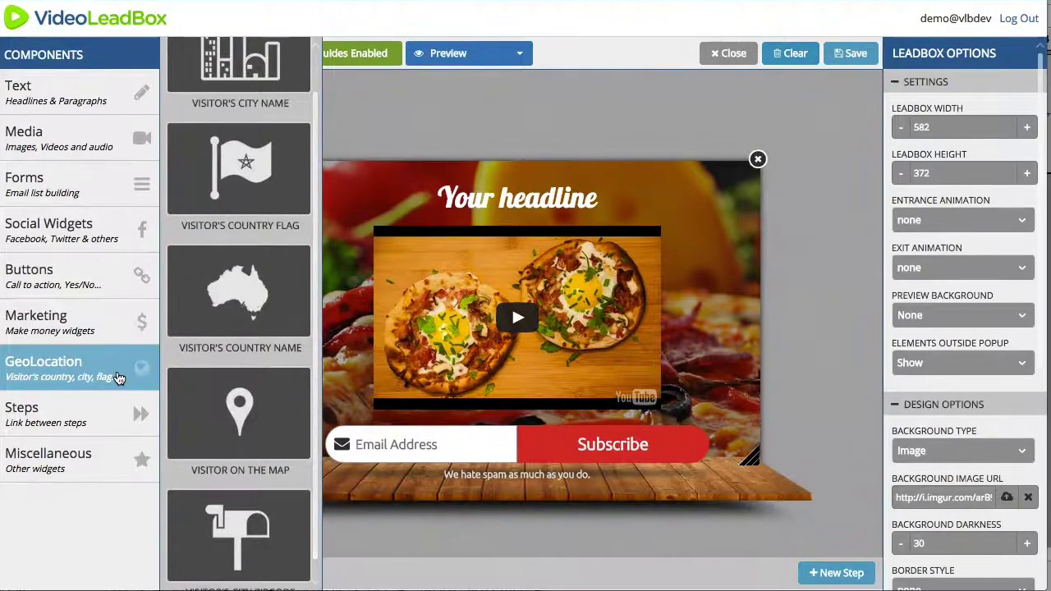
click(104, 410)
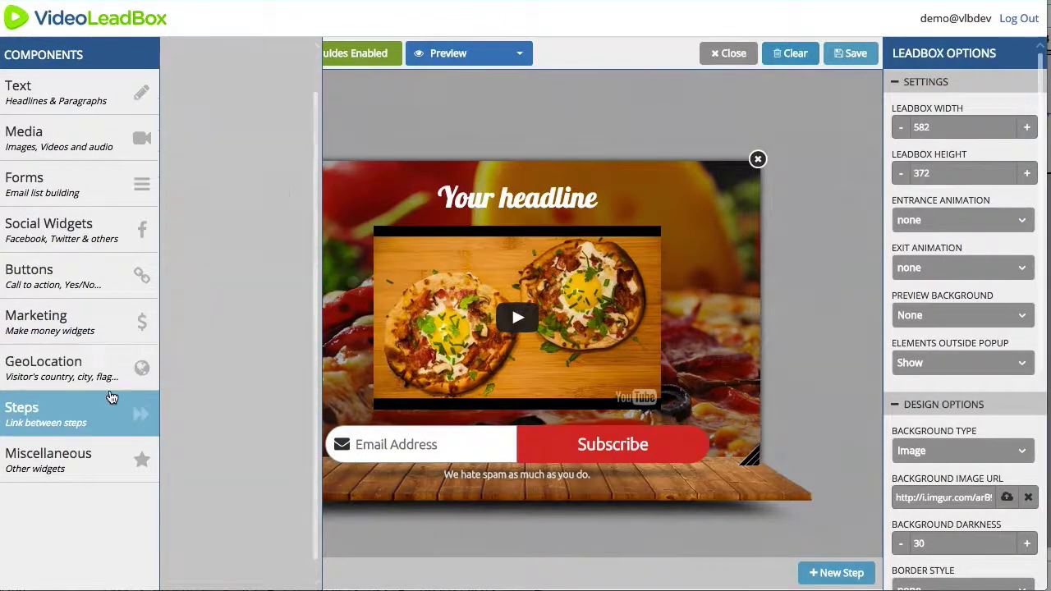
click(98, 387)
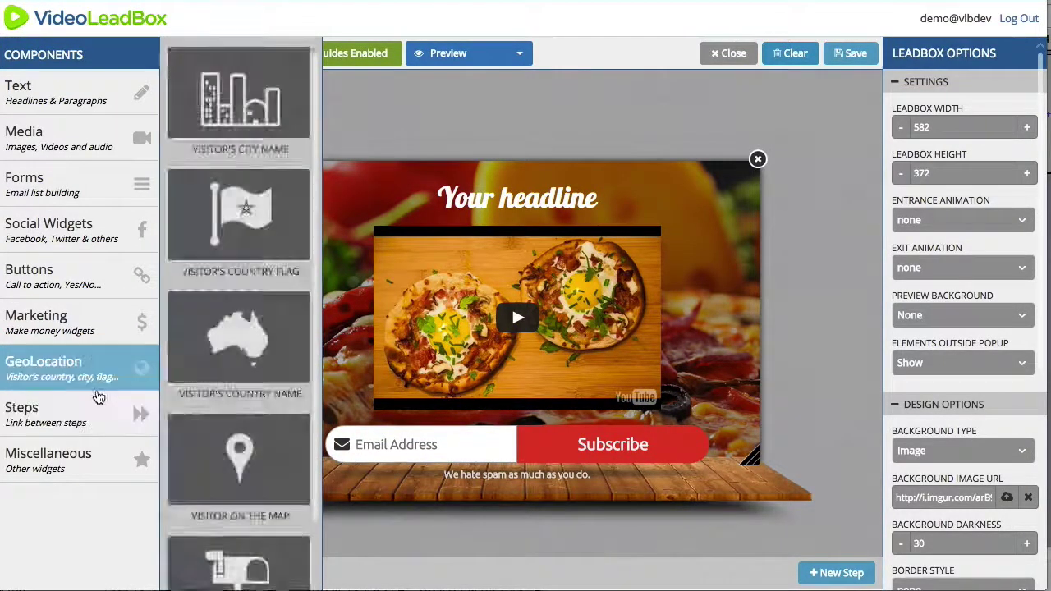
click(89, 408)
click(107, 444)
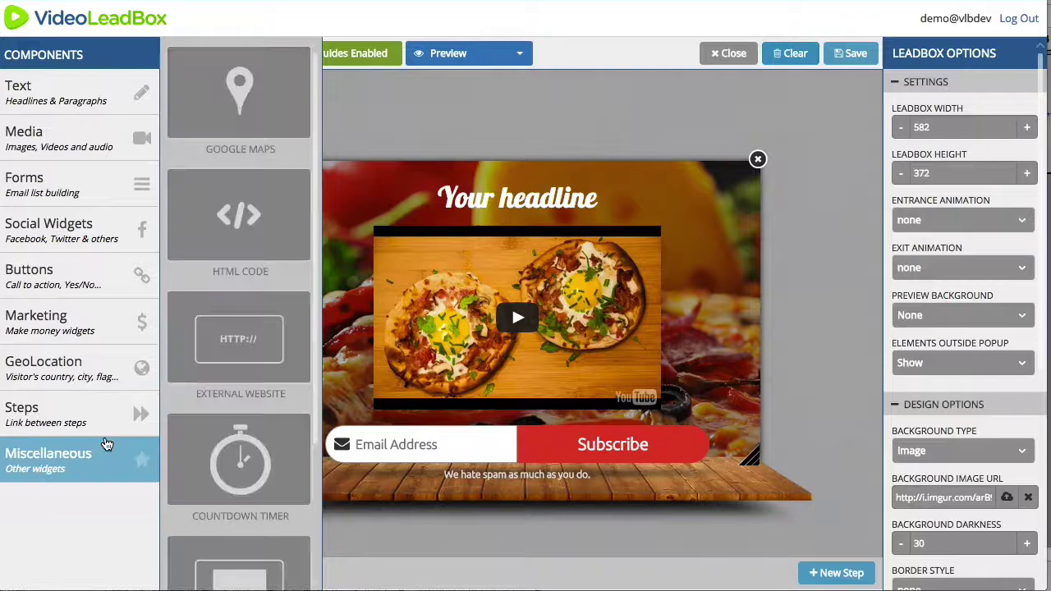
click(77, 140)
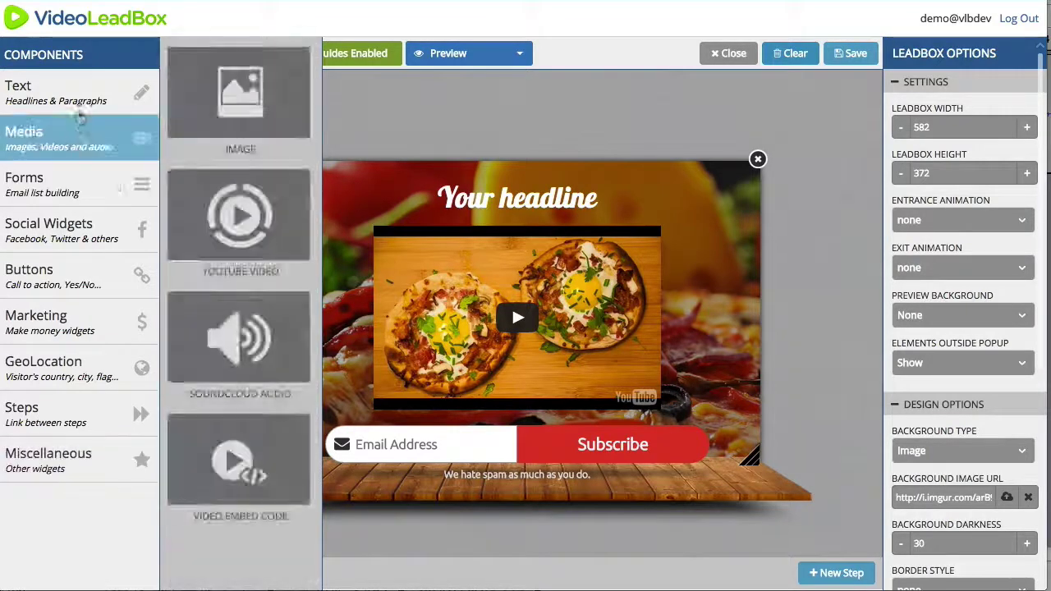
click(89, 99)
- Add an Optin Form to the leadbox, move it over the video, and bring up its actions
click(73, 185)
drag(211, 118, 672, 313)
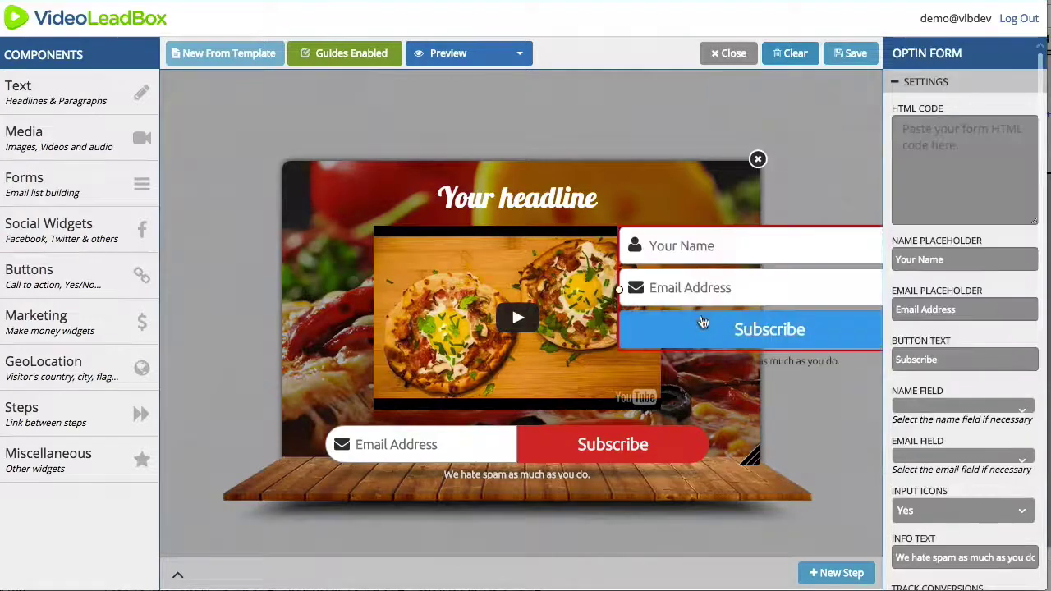
drag(698, 312, 603, 300)
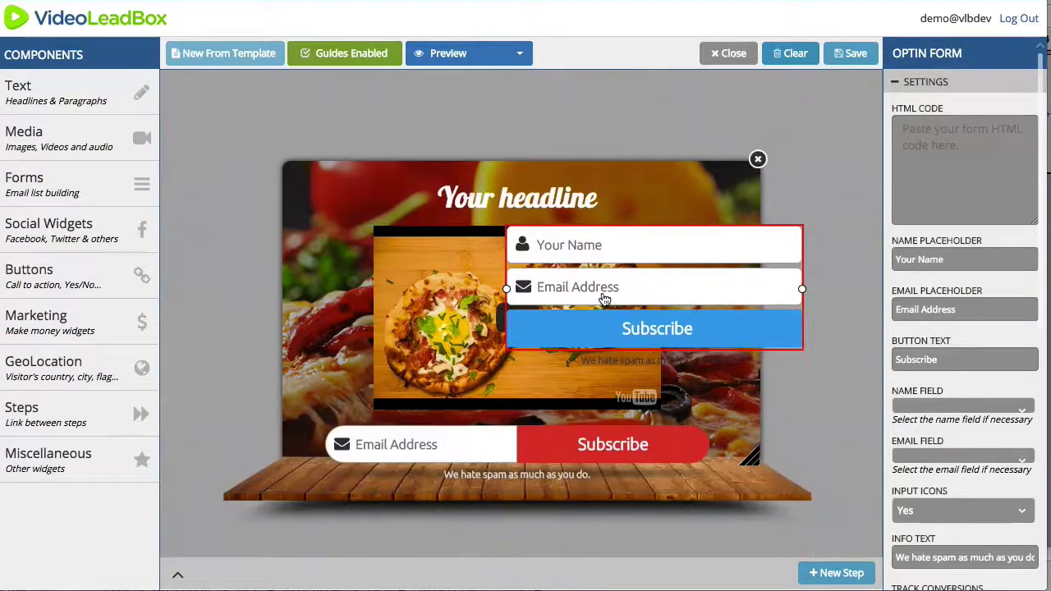
right_click(603, 300)
- Delete the trial optin form and confirm the deletion
click(640, 396)
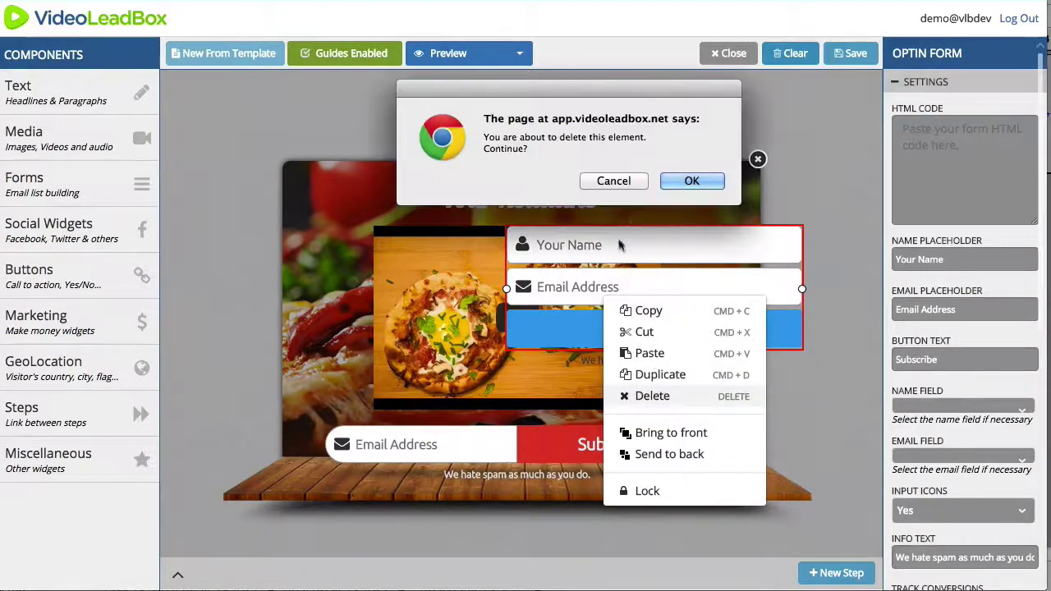
click(679, 181)
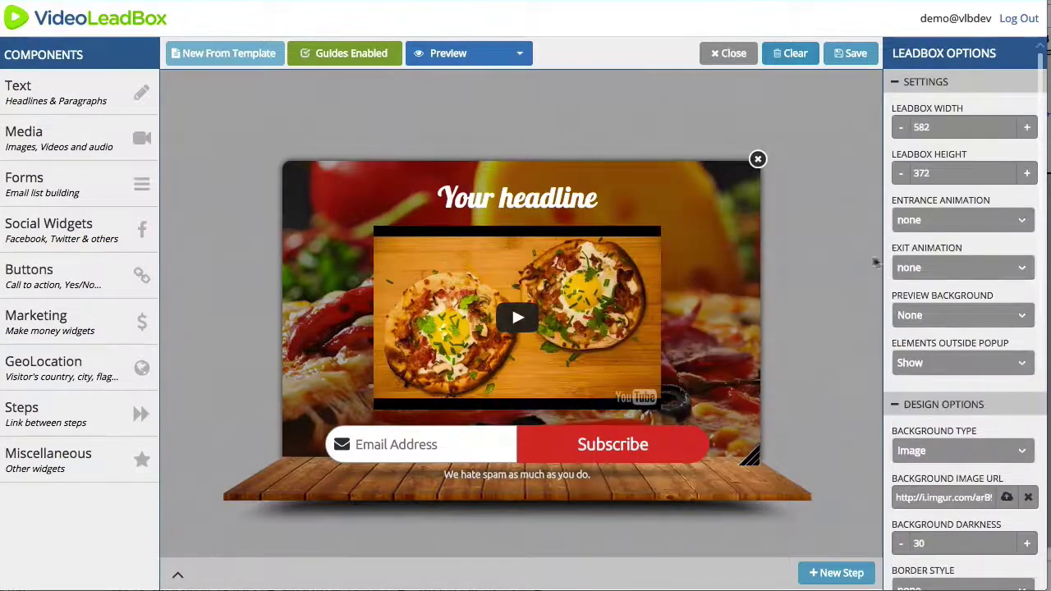
scroll(941, 343, down, 3)
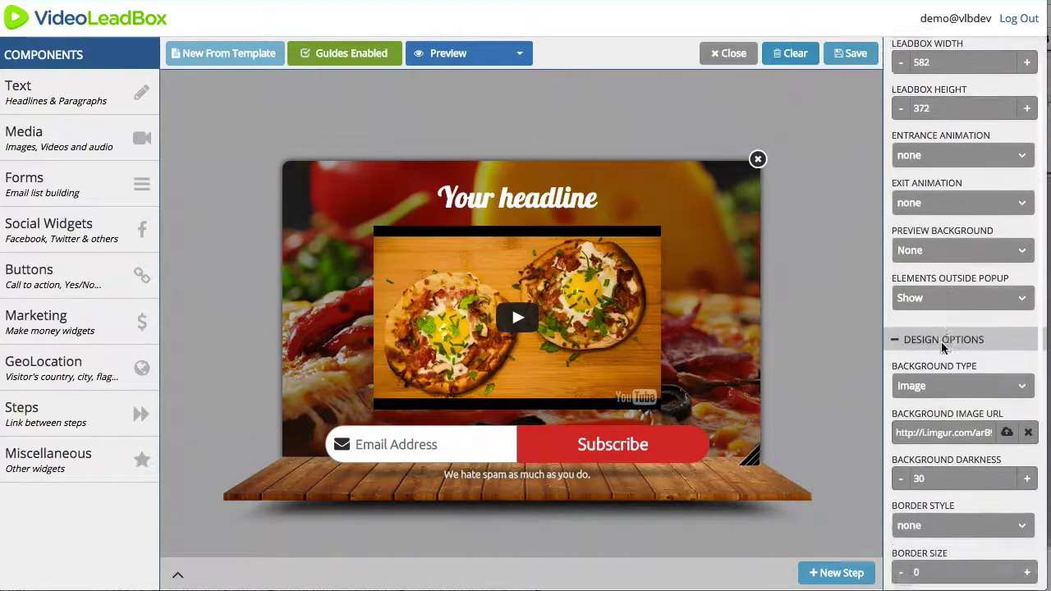
scroll(941, 343, up, 3)
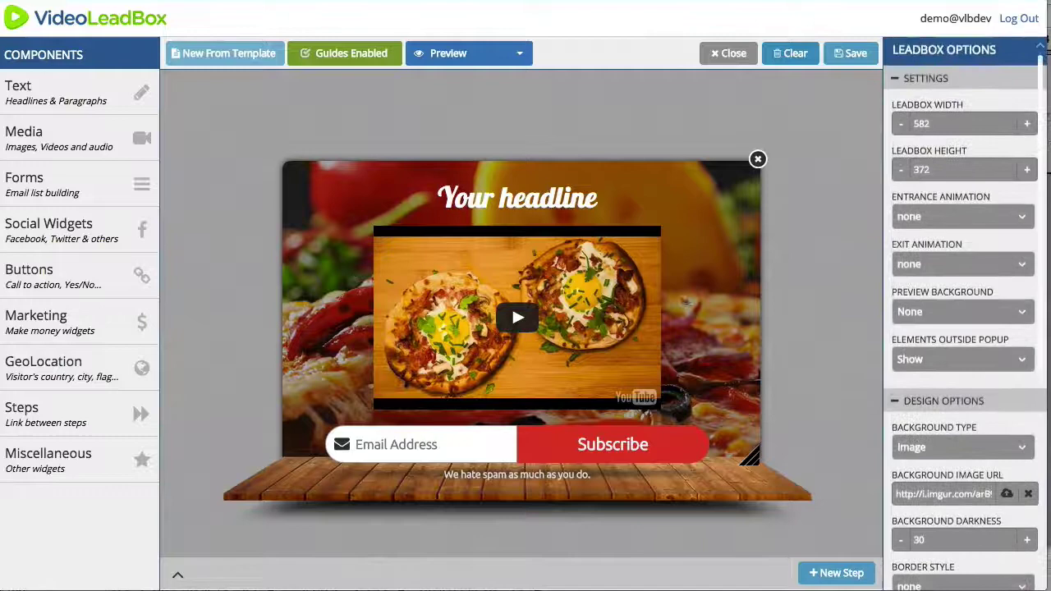
- Replace the headline text with 'Welcome to your Pizza Place!'
click(545, 212)
triple_click(591, 203)
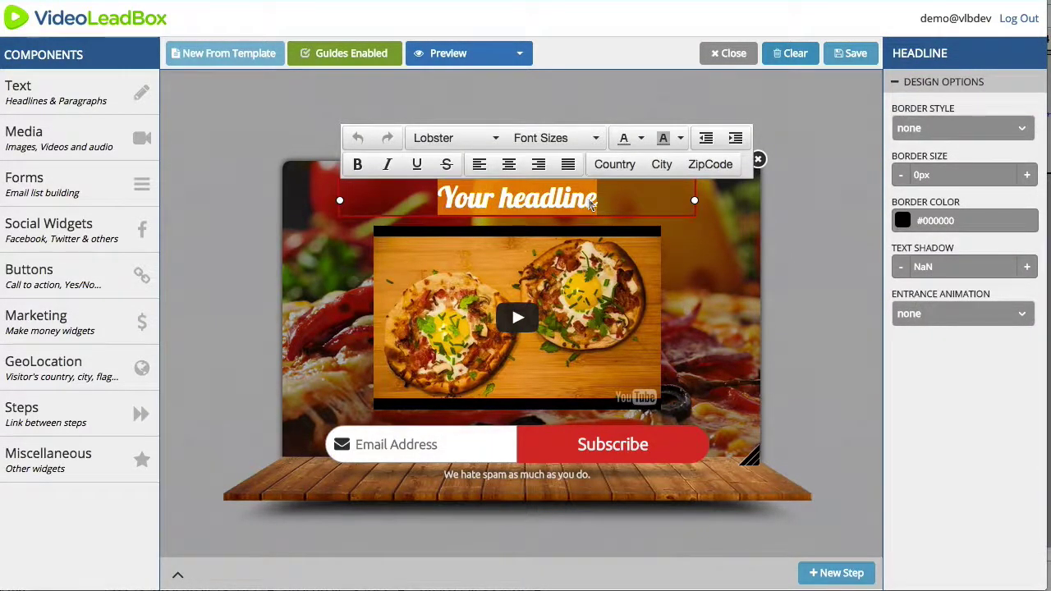
text(Welcome to you)
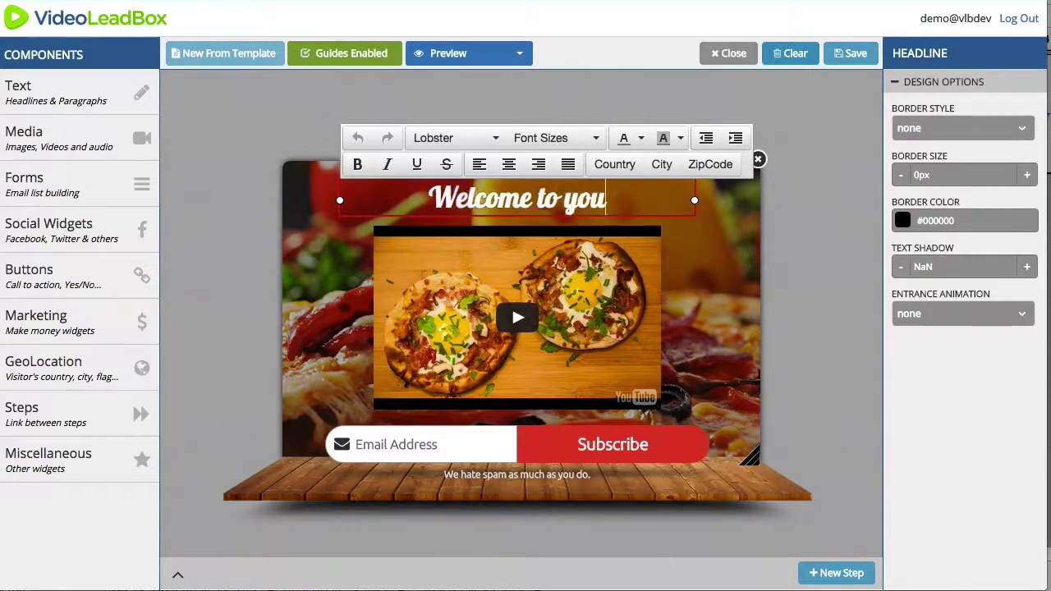
text(r Pizza Place!)
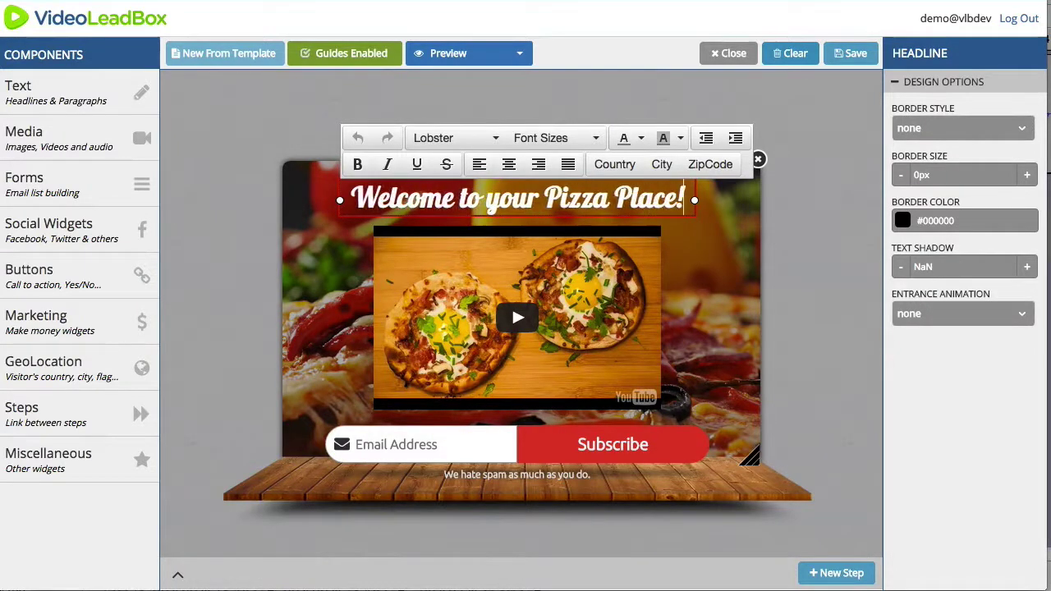
click(827, 234)
- Set the pizza video to autoplay
click(629, 294)
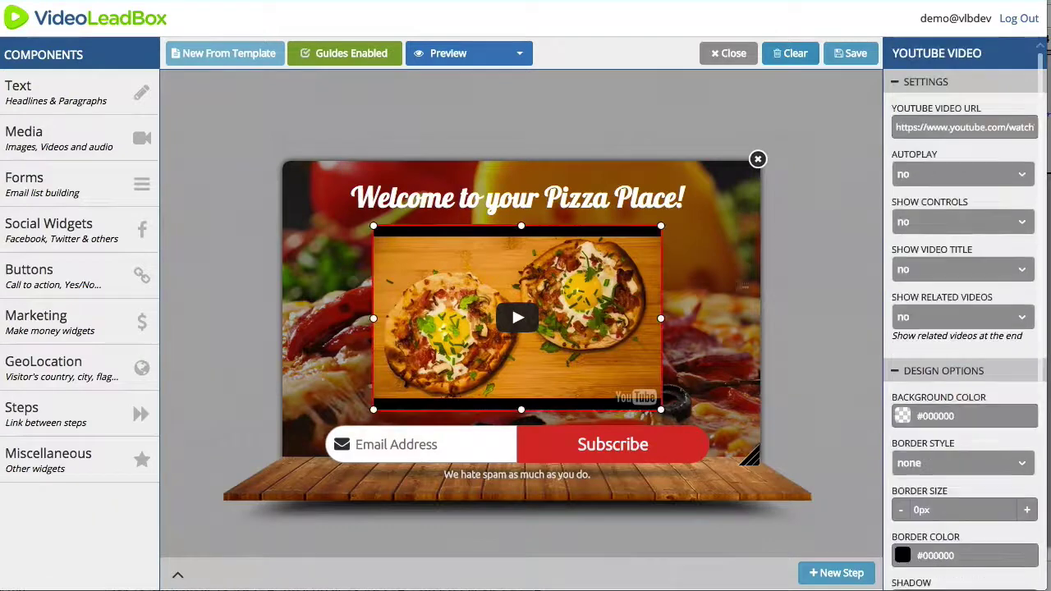
click(929, 175)
click(914, 238)
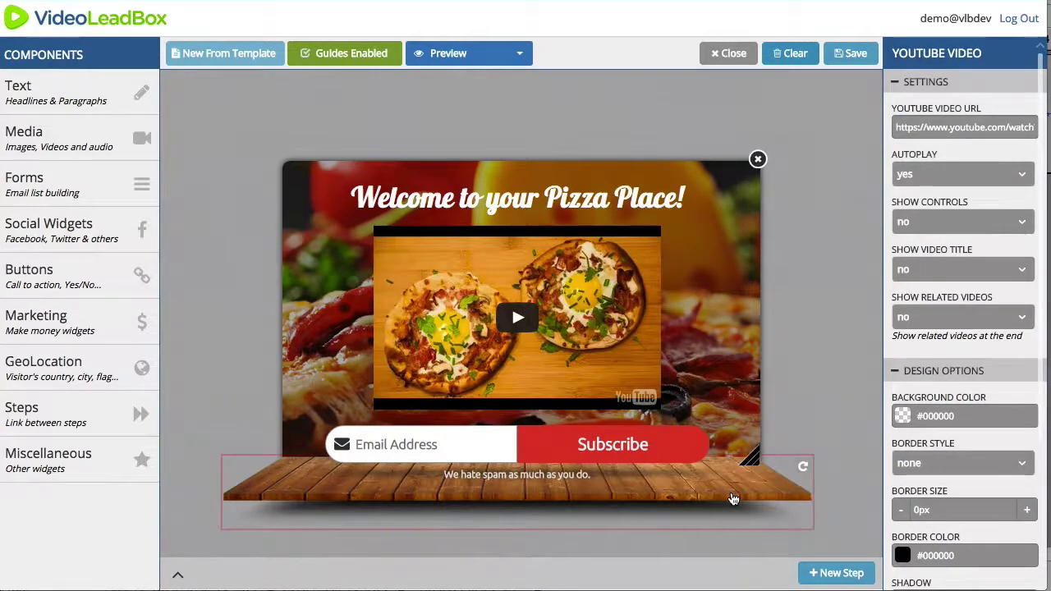
- Give the wooden table image a bounceInUp entrance animation
click(733, 499)
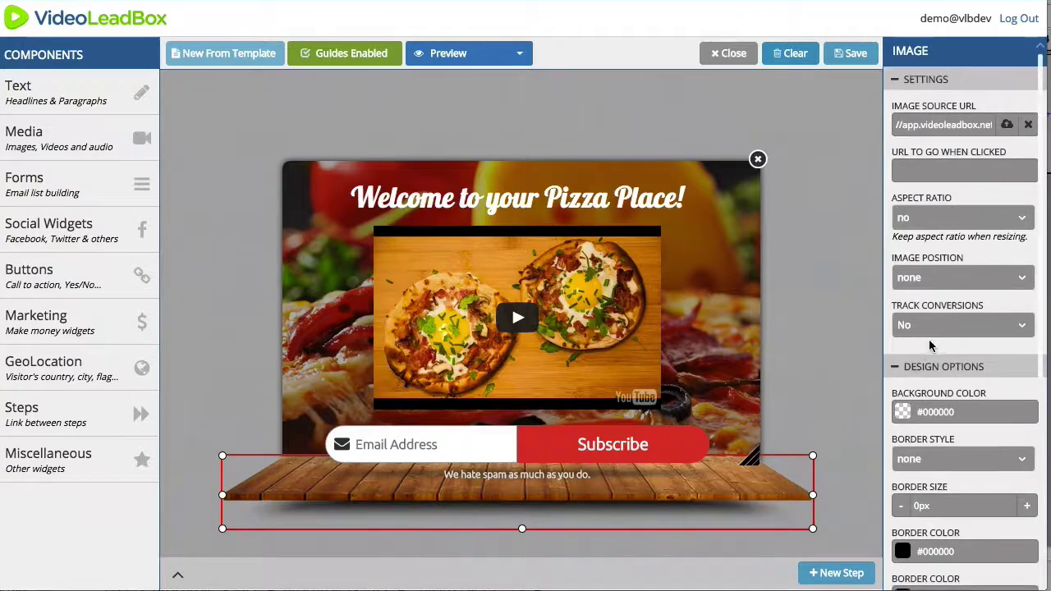
scroll(930, 345, down, 5)
click(933, 455)
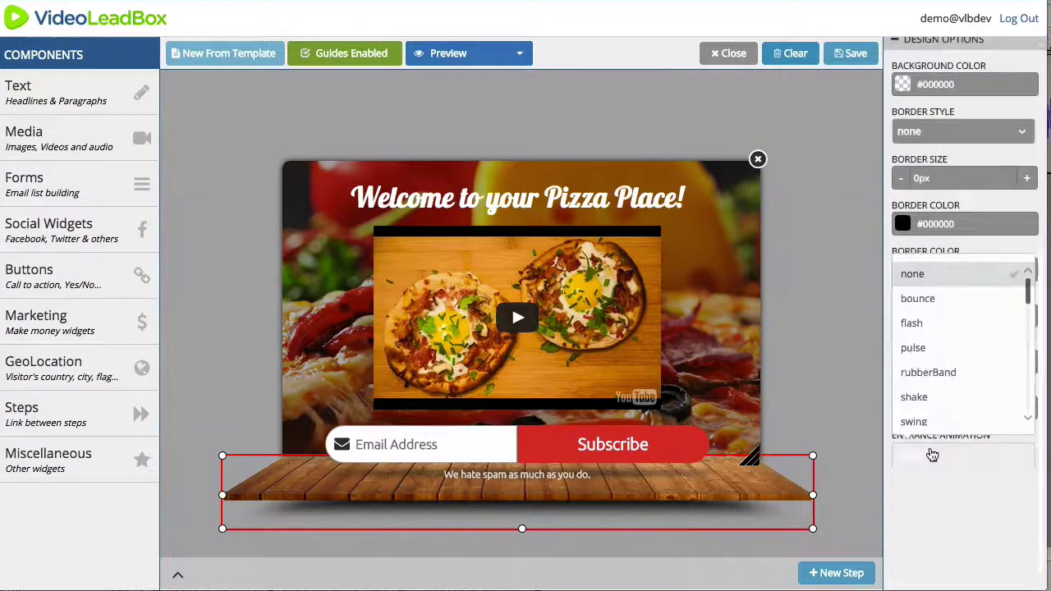
scroll(945, 312, down, 1)
scroll(969, 369, down, 4)
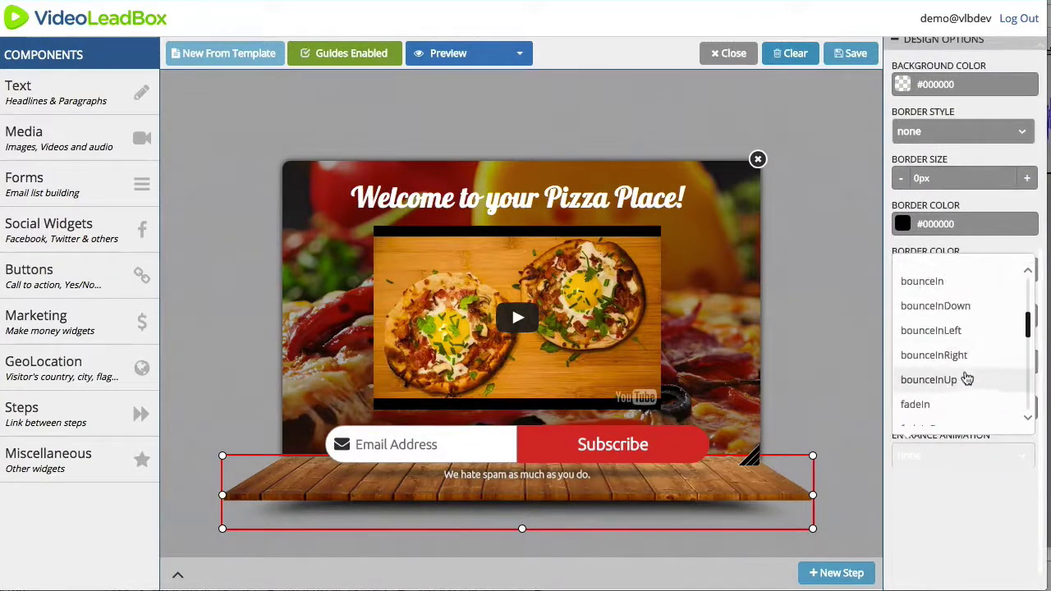
click(968, 377)
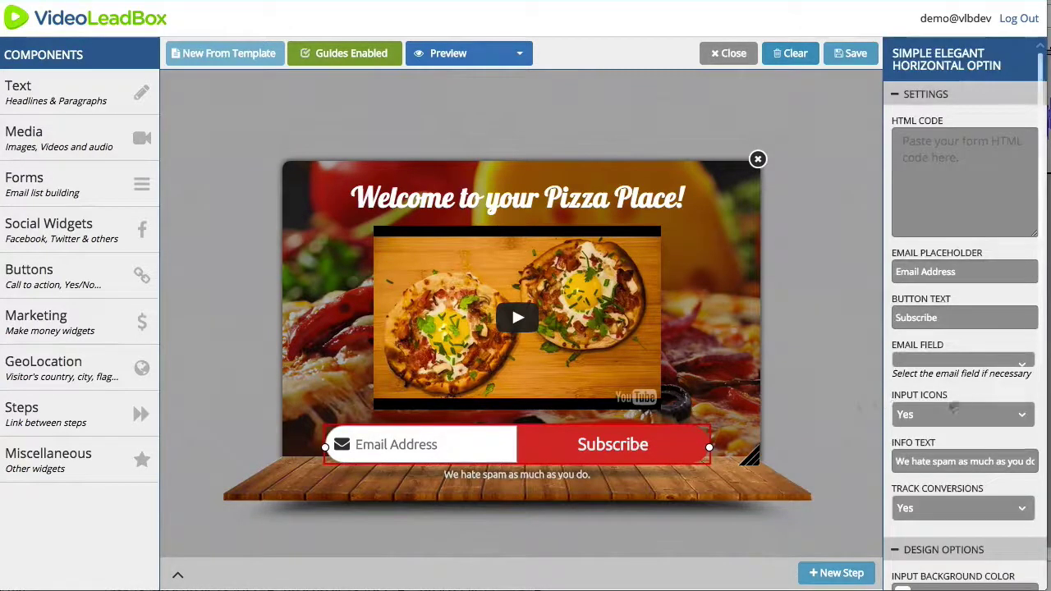
- Give the email optin form a swing entrance and the headline a bounceInDown entrance
scroll(953, 408, down, 5)
click(961, 460)
scroll(933, 357, down, 1)
click(922, 399)
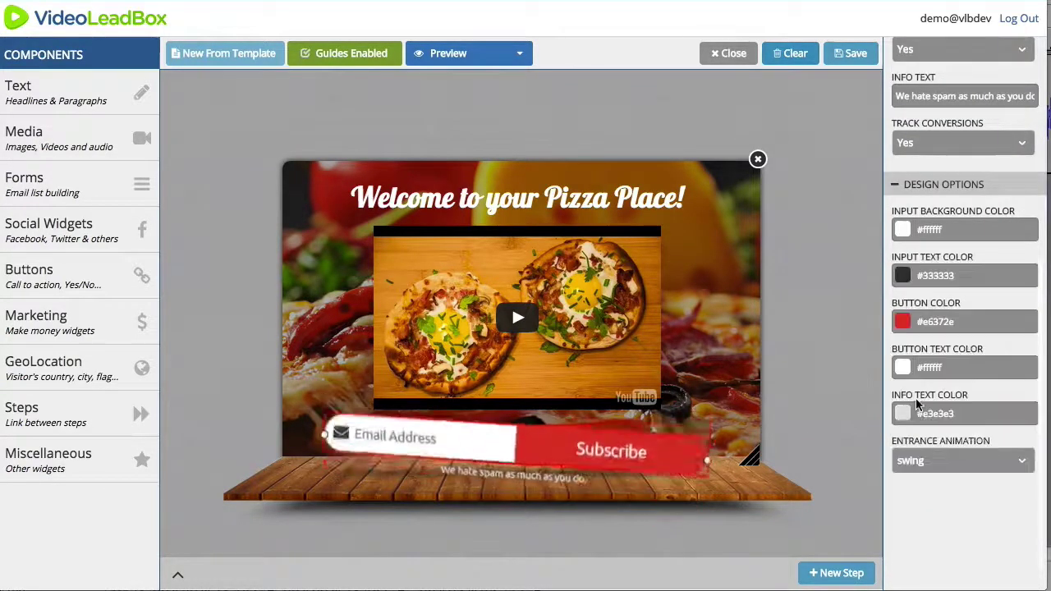
click(648, 212)
click(962, 312)
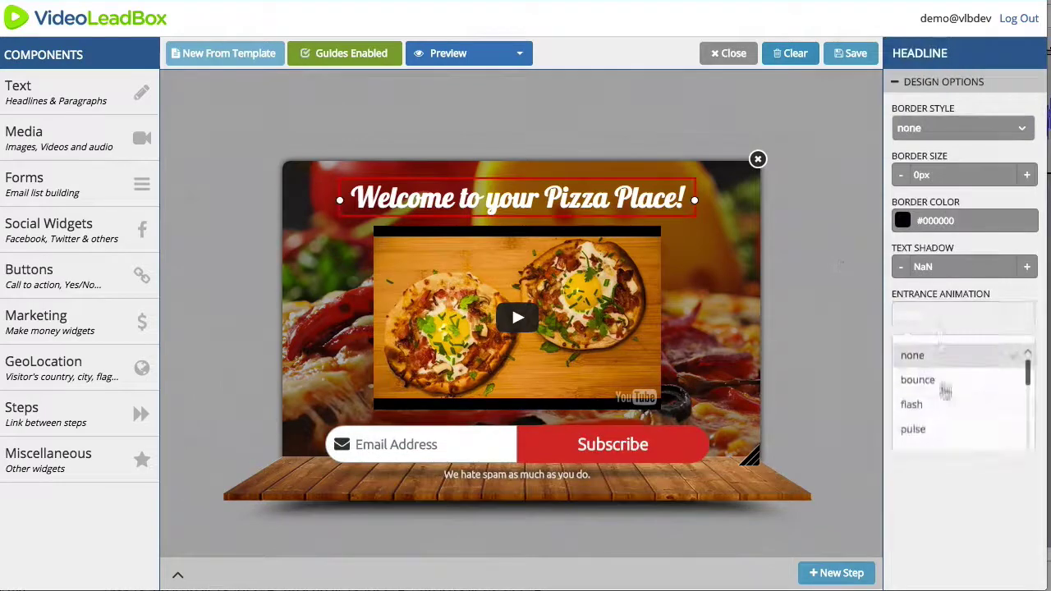
scroll(911, 382, down, 3)
click(931, 367)
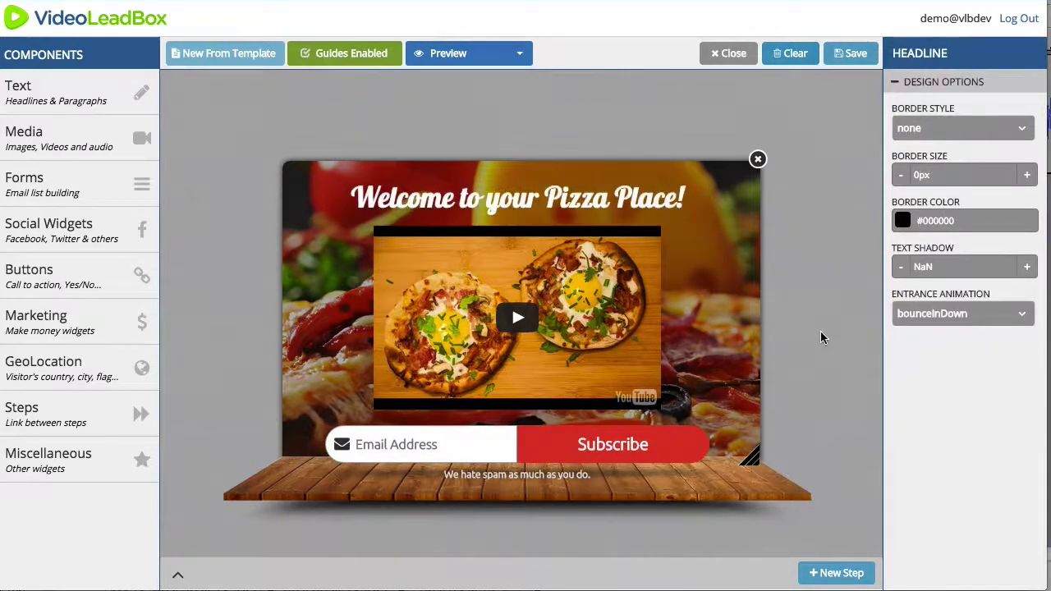
- Save the pizza design, then set a 2-second Entrance trigger and switch the leadbox to Enabled
click(851, 70)
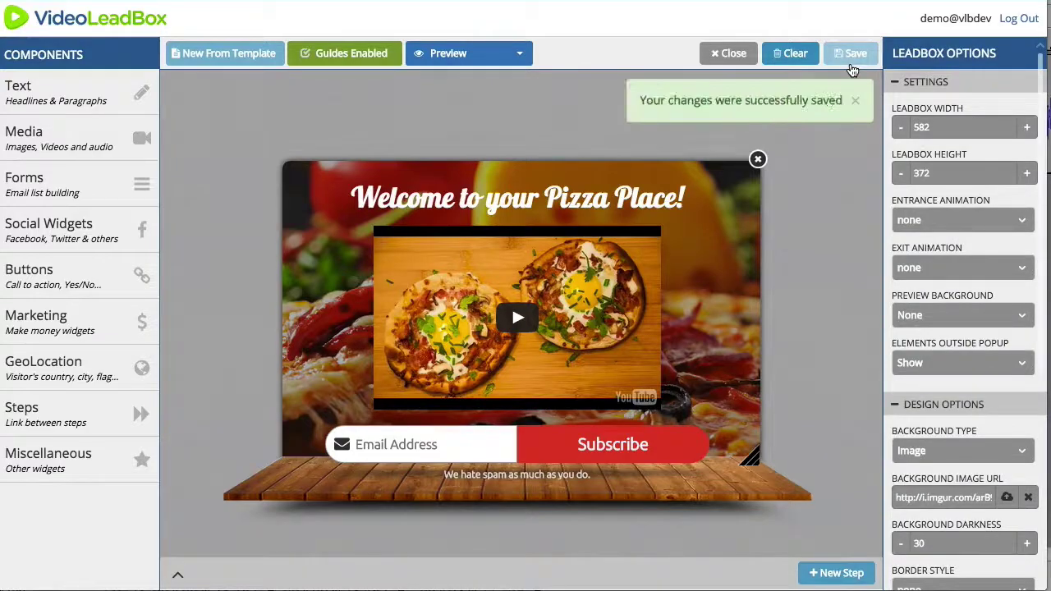
click(738, 63)
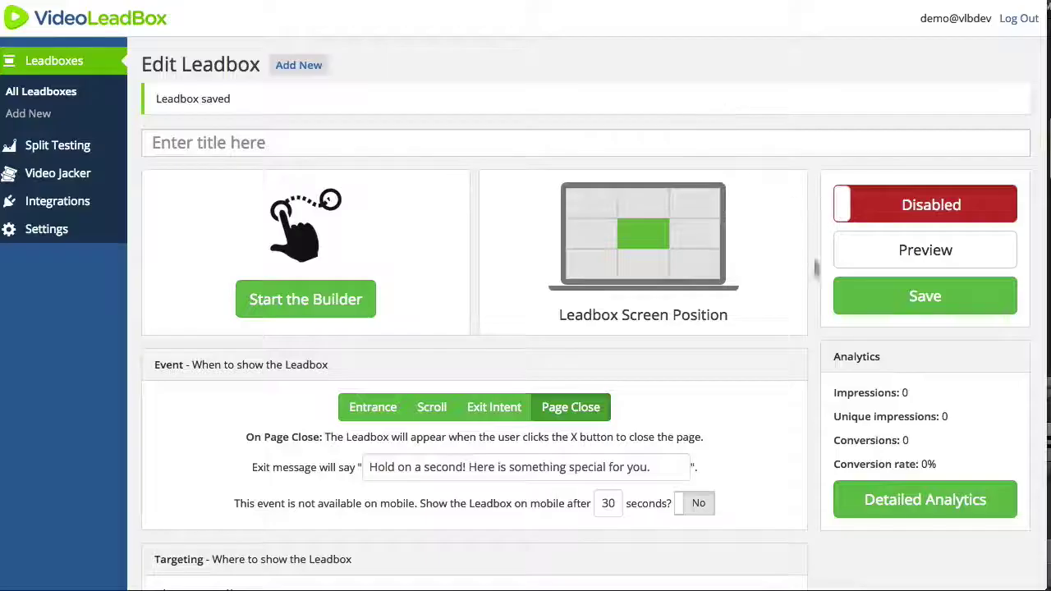
click(382, 411)
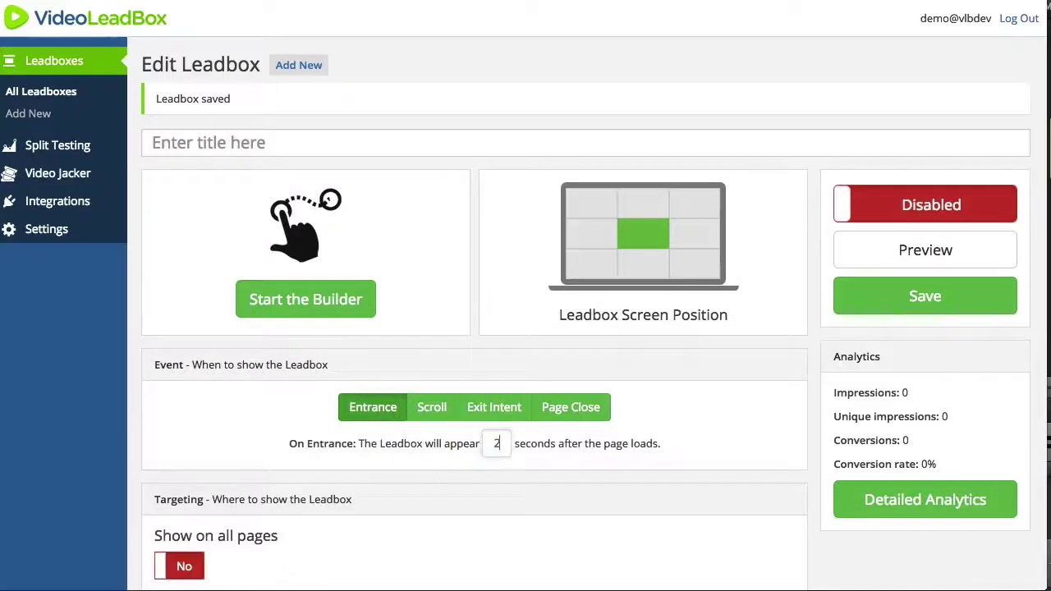
click(887, 206)
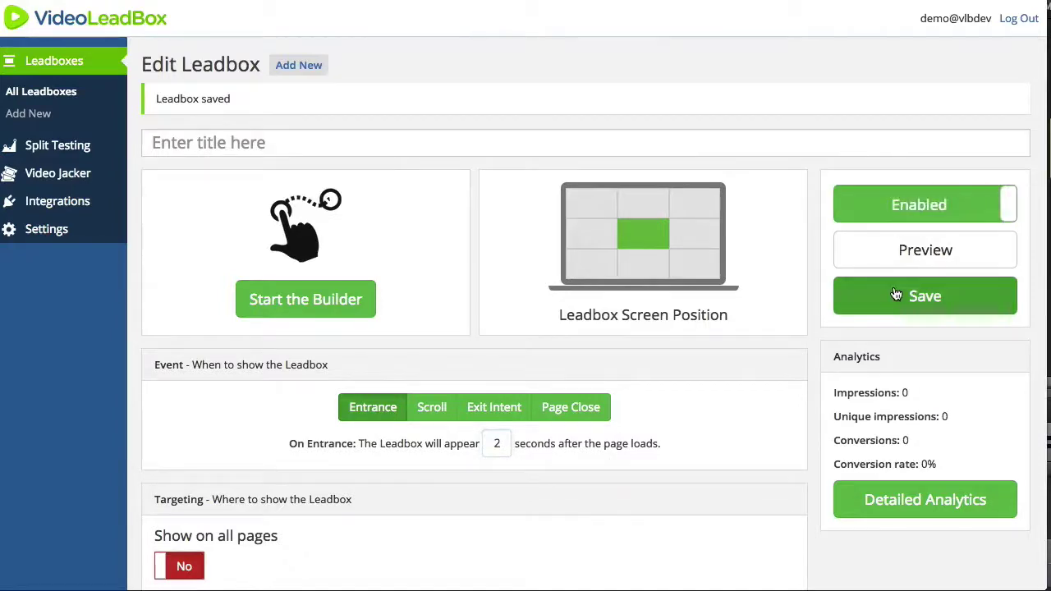
- Save the enabled leadbox's settings
click(896, 295)
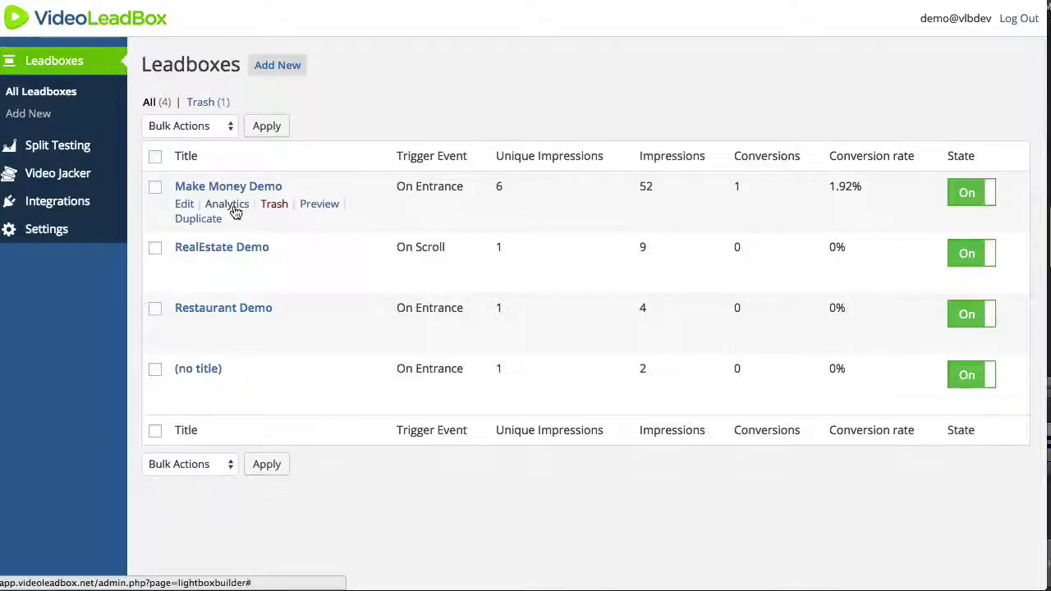
- Show Make Money Demo's analytics for the last month
click(232, 205)
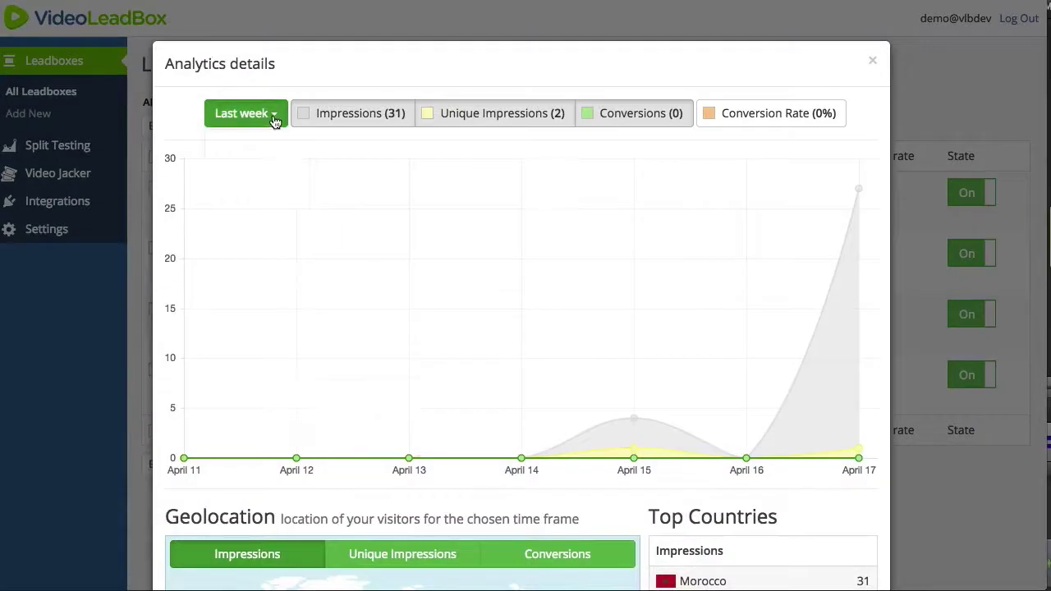
click(275, 117)
click(275, 222)
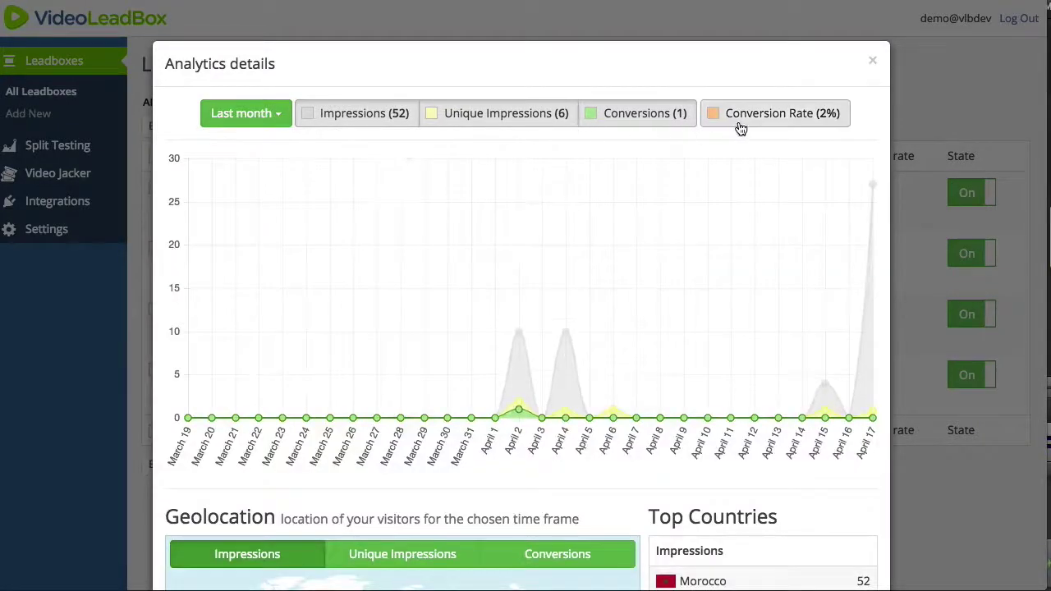
- Chart conversion rate, conversions, unique impressions and impressions, then review the visitor map and page details
click(734, 127)
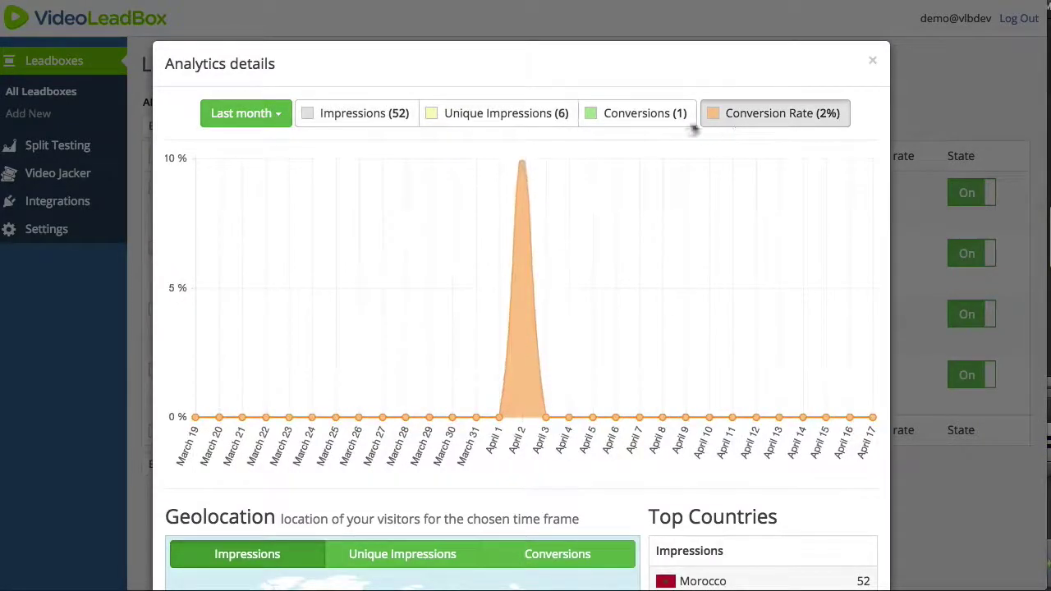
click(640, 124)
click(526, 119)
click(389, 111)
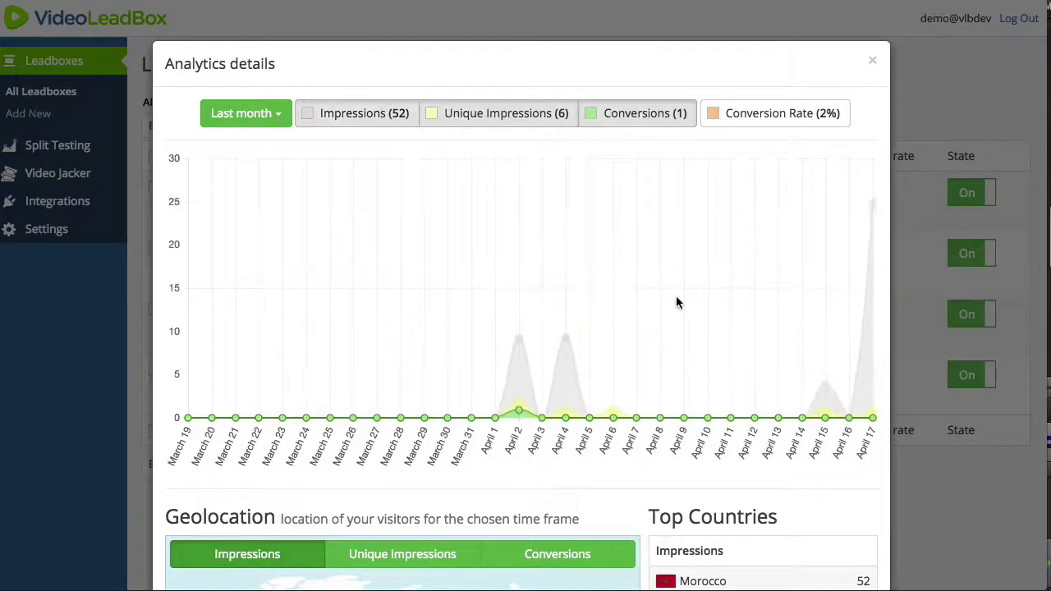
scroll(675, 296, down, 5)
scroll(675, 302, down, 3)
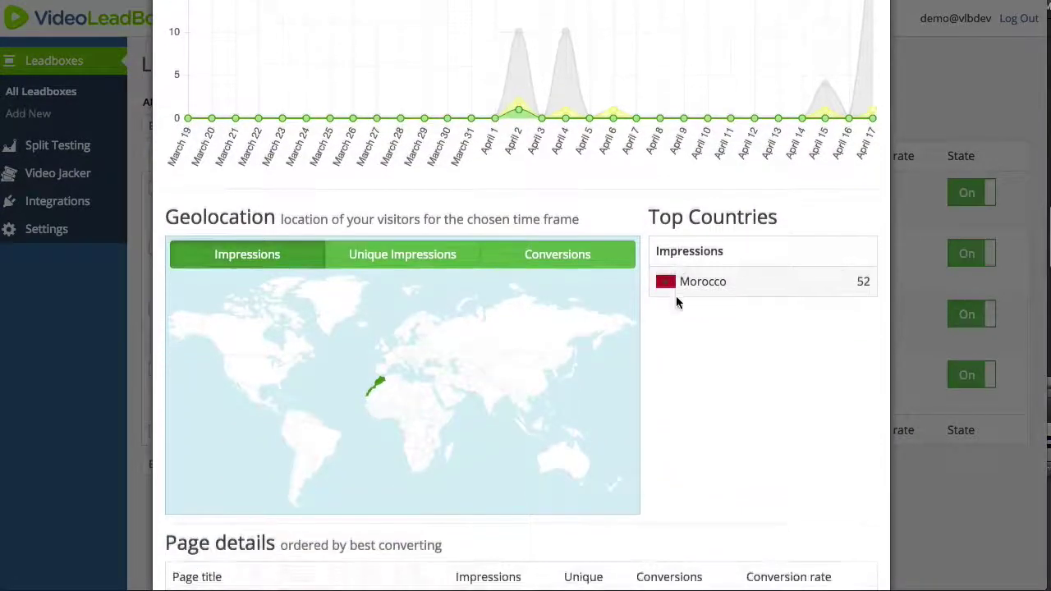
scroll(676, 303, down, 3)
scroll(675, 296, down, 1)
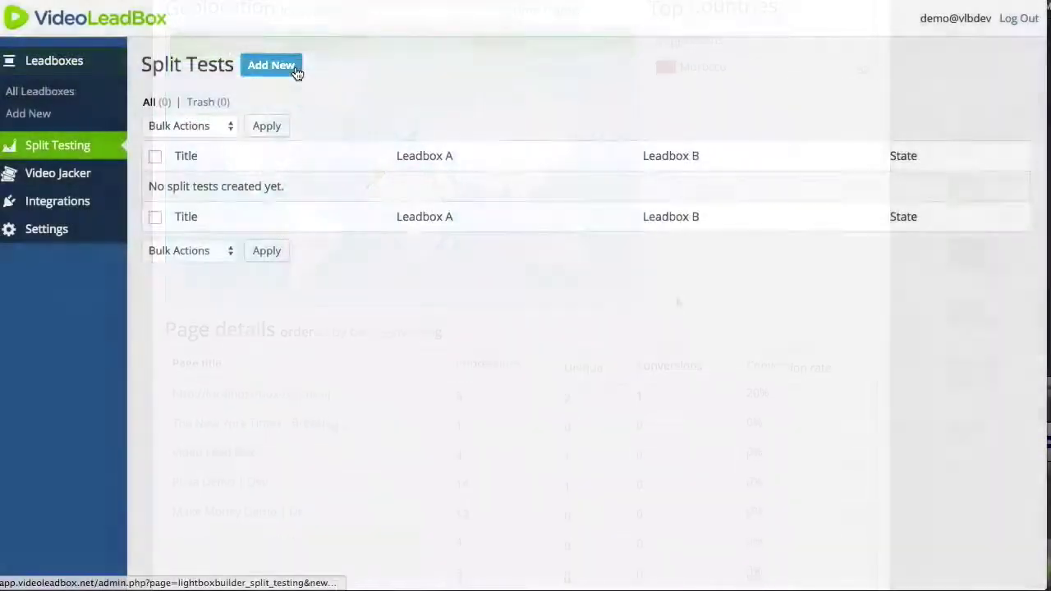
- Add a new split test, trying a 60/40 traffic share before settling on 50/50 for Leadbox A and B
click(297, 73)
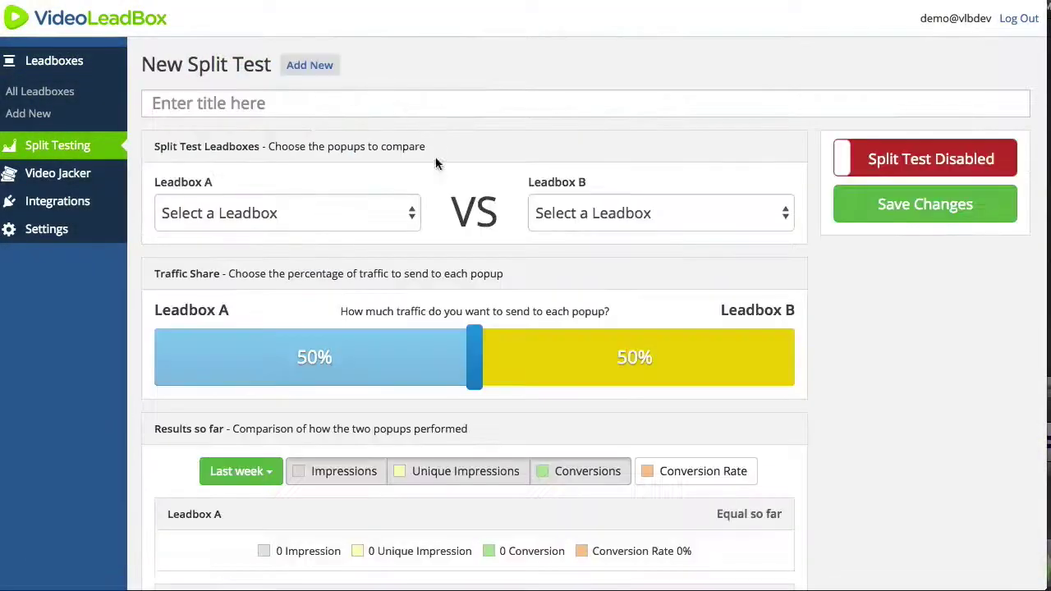
scroll(444, 214, down, 2)
drag(471, 275, 453, 302)
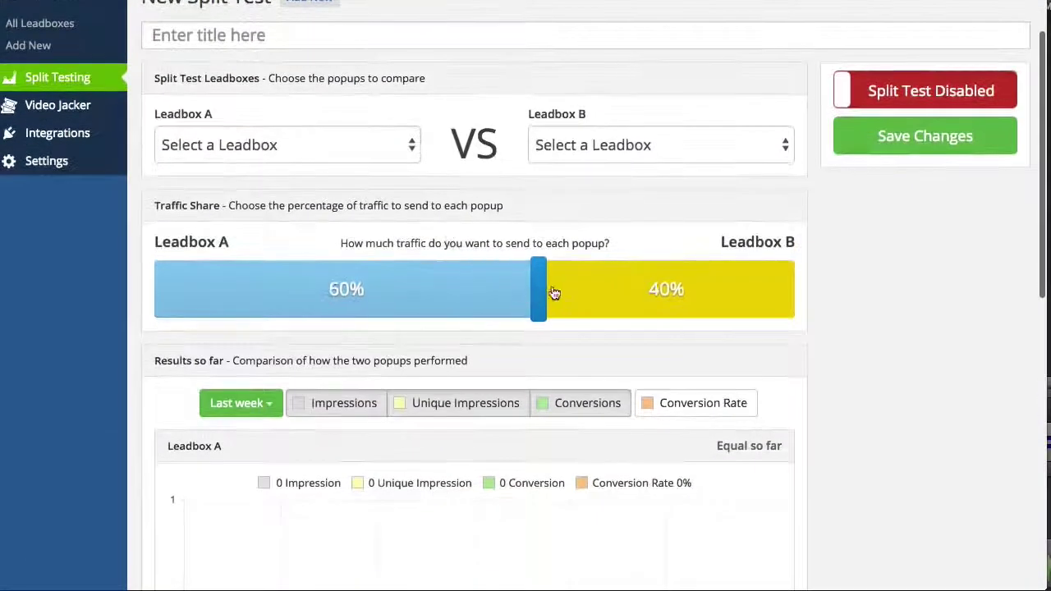
scroll(540, 362, down, 5)
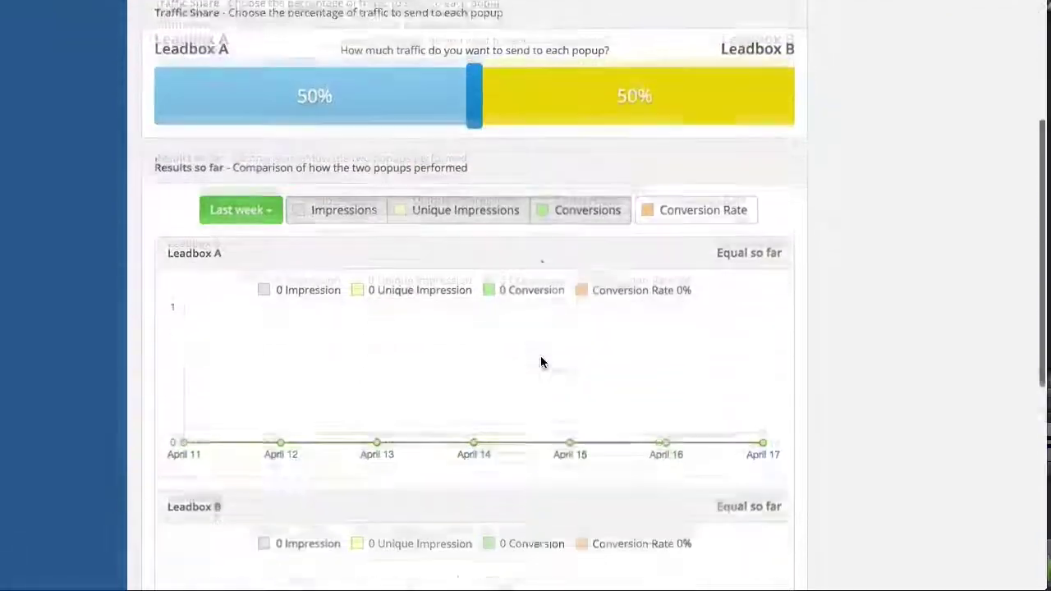
scroll(540, 361, down, 5)
scroll(541, 361, down, 3)
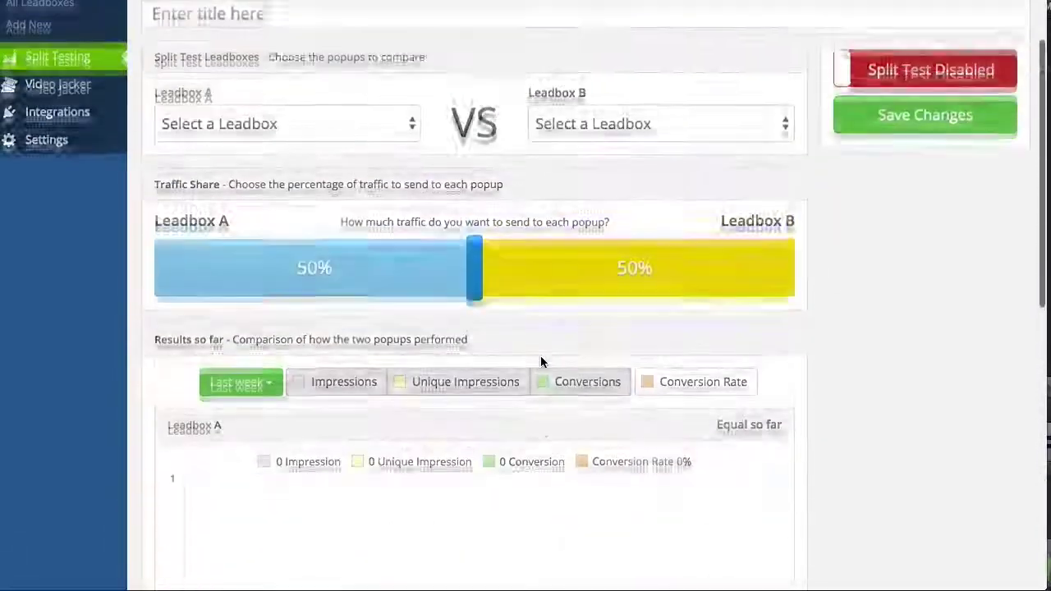
scroll(541, 361, up, 2)
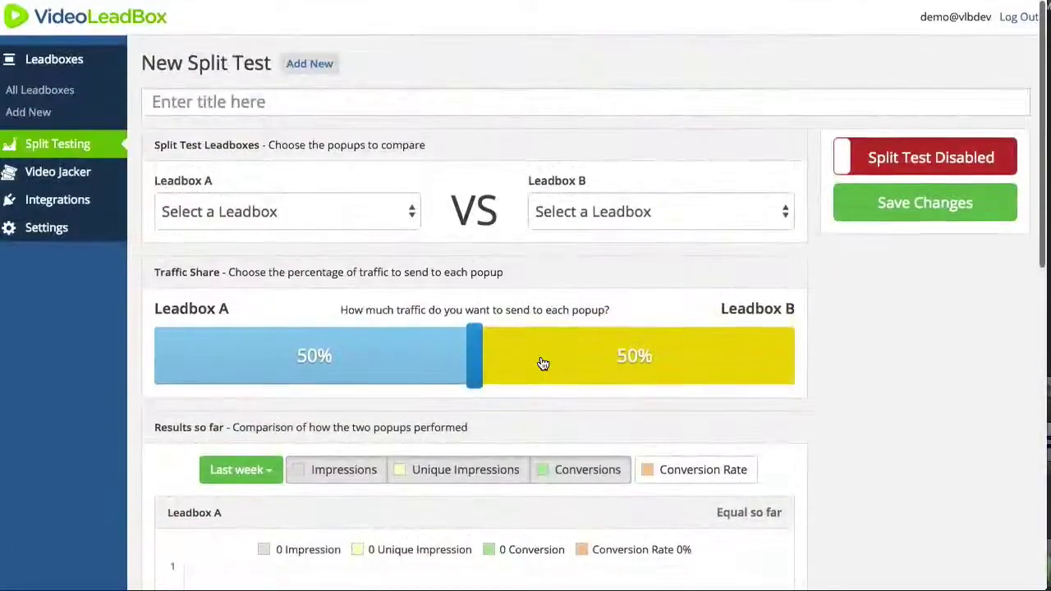
click(88, 182)
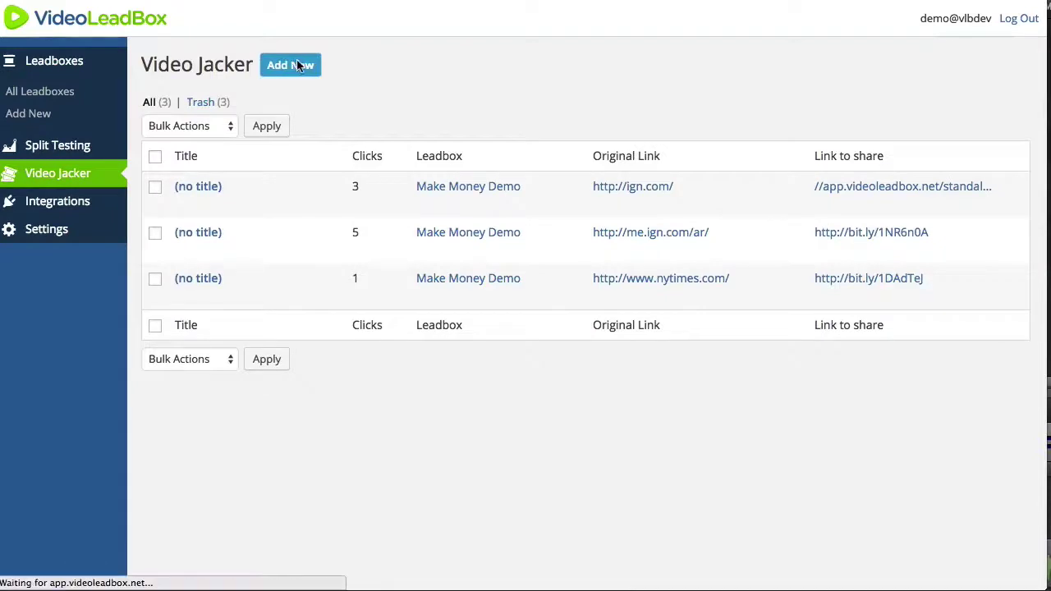
click(379, 213)
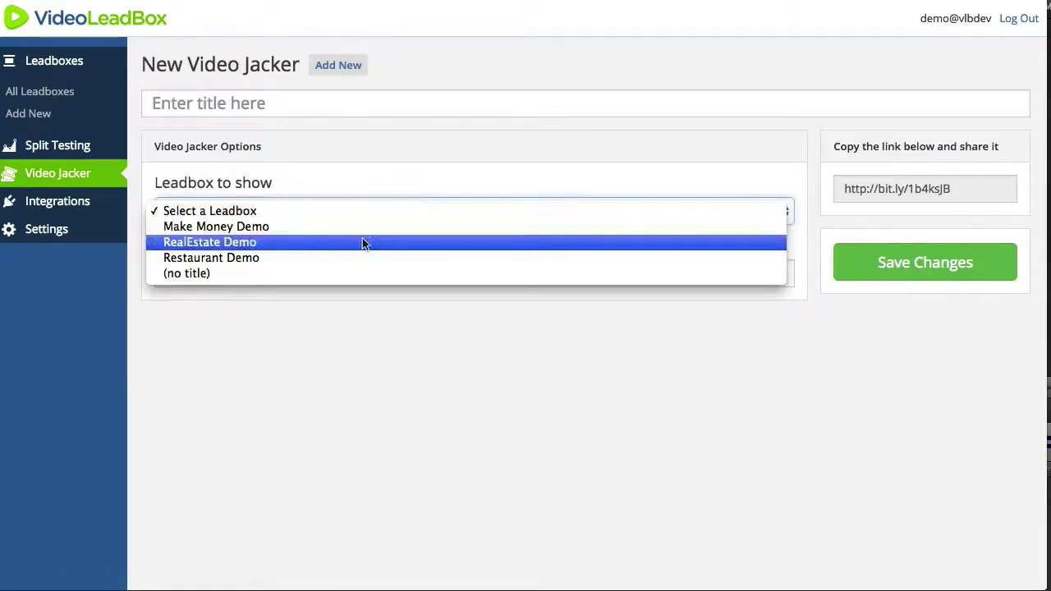
click(364, 228)
click(319, 273)
text(http://www.ign.com)
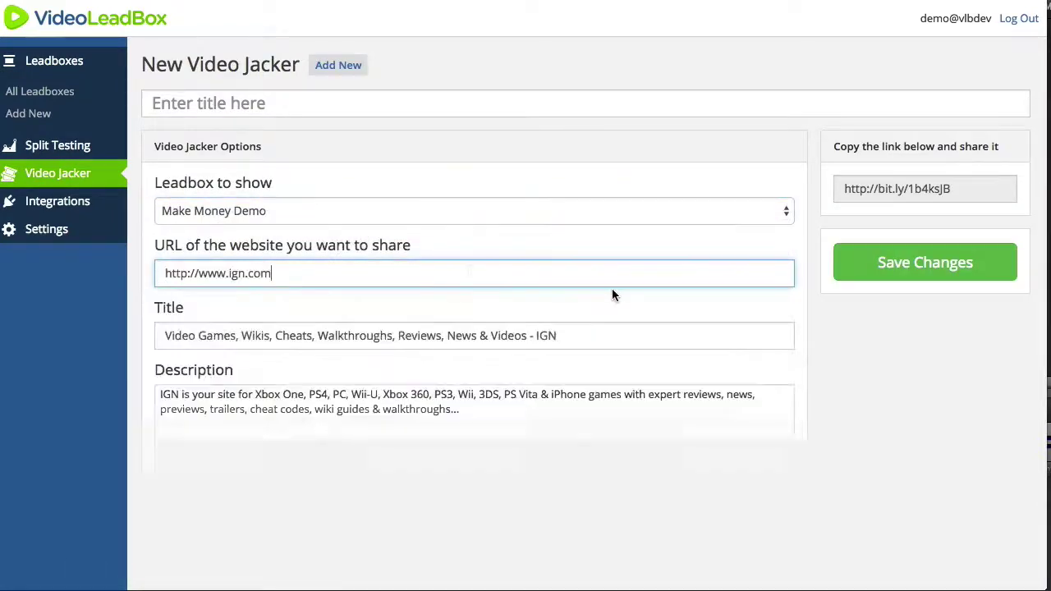
- Use the stormtrooper image as its thumbnail, copy the bit.ly share link, and save the Video Jacker
scroll(611, 294, down, 5)
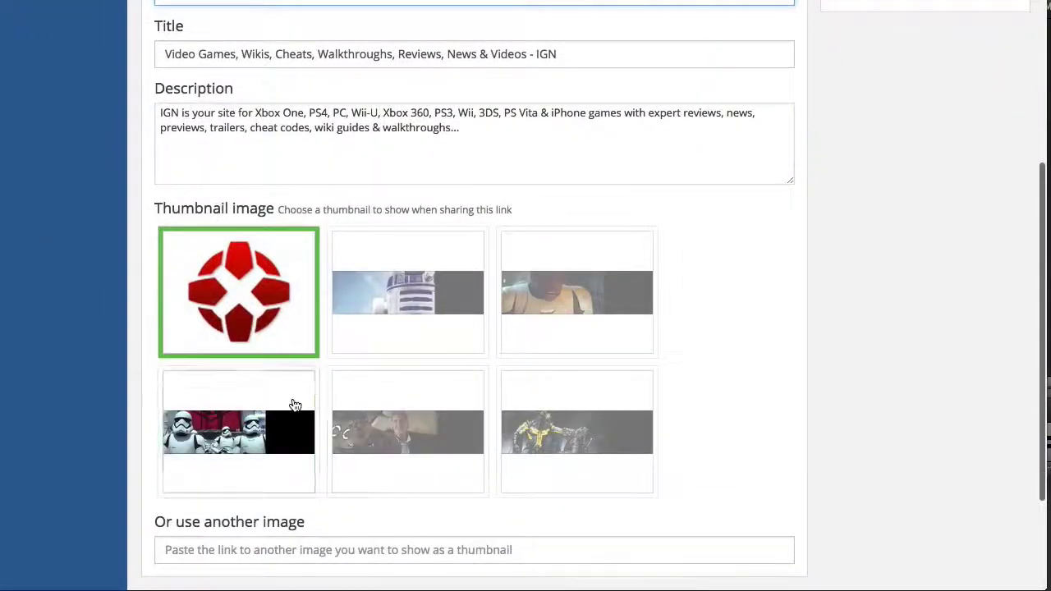
click(296, 405)
scroll(746, 345, up, 4)
drag(845, 122, 957, 124)
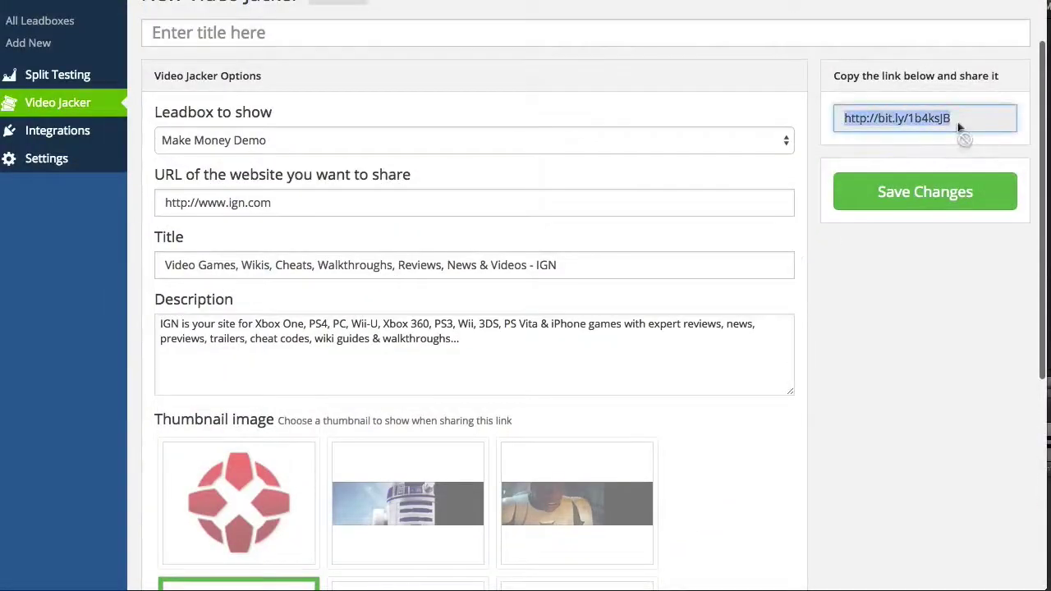
click(907, 188)
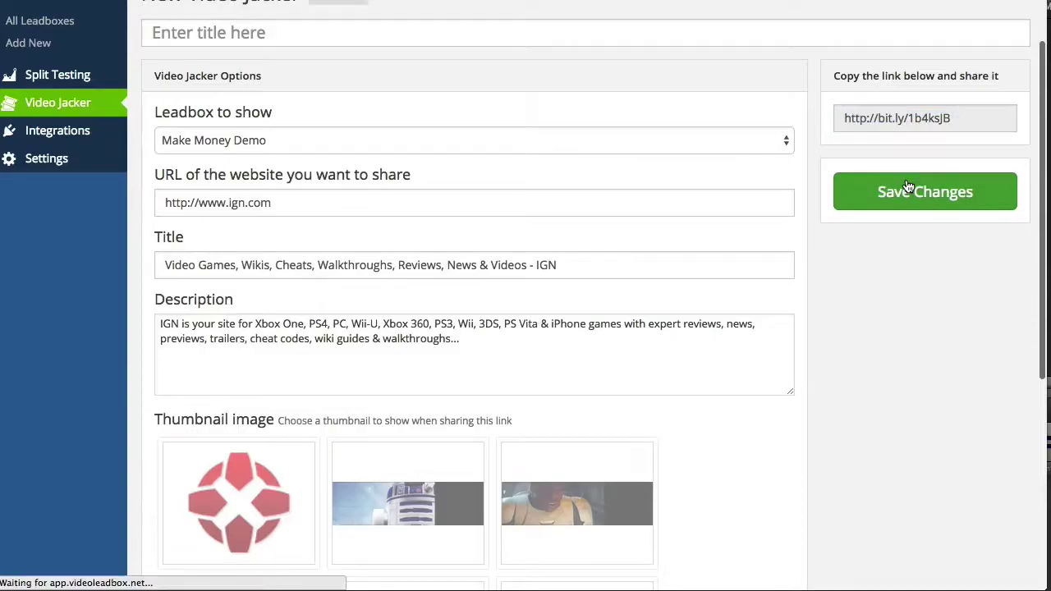